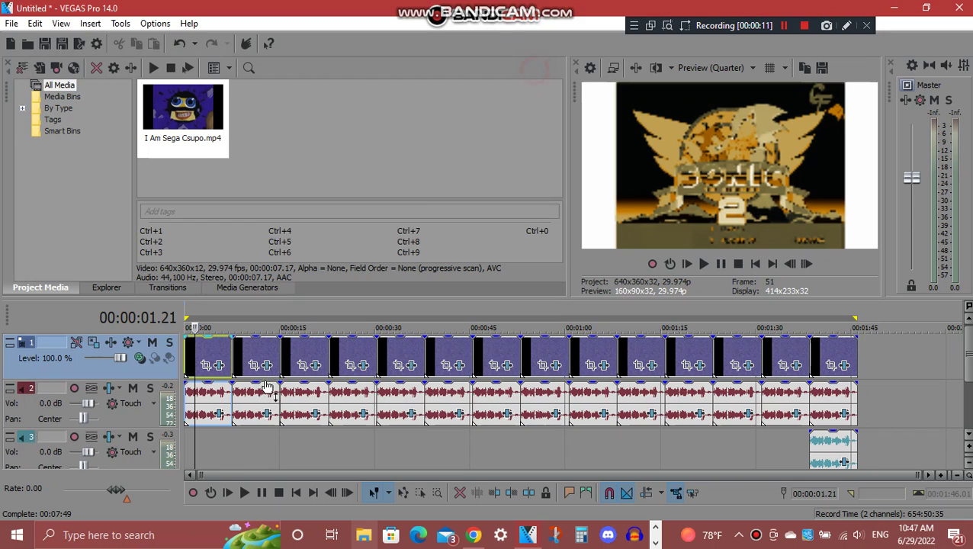
- Review the IL Vocodex settings on the first clip's audio, down to the carrier selection and keyboard, and close the effect window
left_click(219, 418)
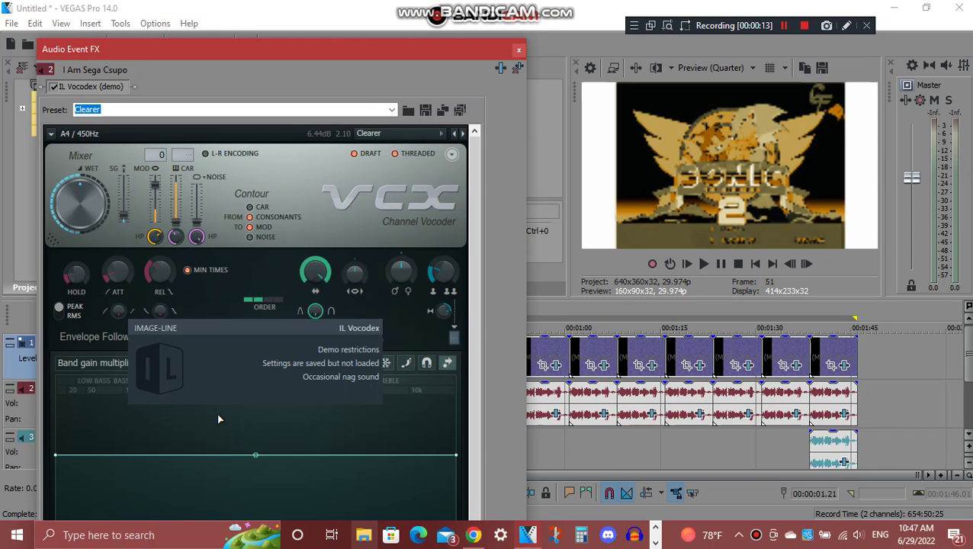
left_click_drag(367, 49, 377, 99)
left_click_drag(472, 182, 484, 328)
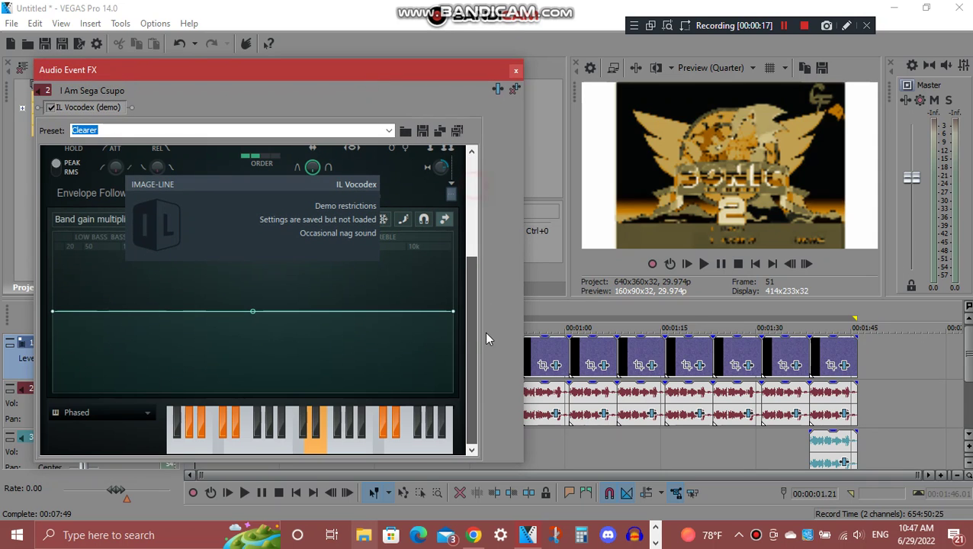
left_click(516, 72)
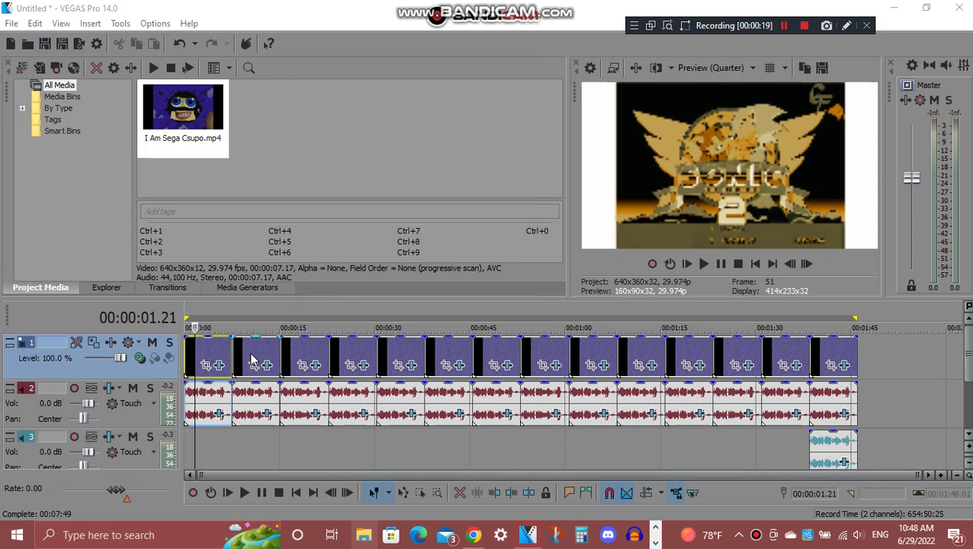
- Inspect each colour point of the Gradient Map effect on the second video clip, from the first point through the last
left_click(249, 358)
left_click(267, 367)
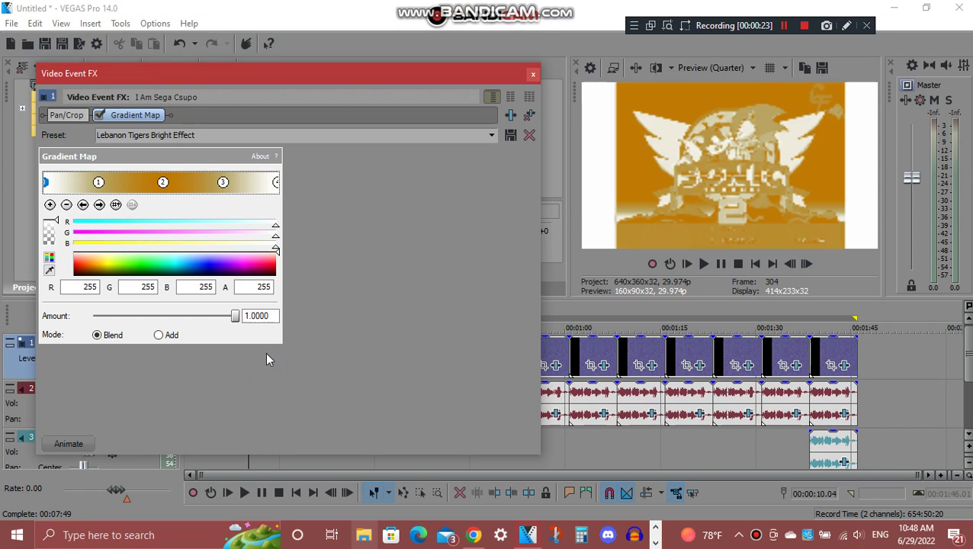
left_click(99, 206)
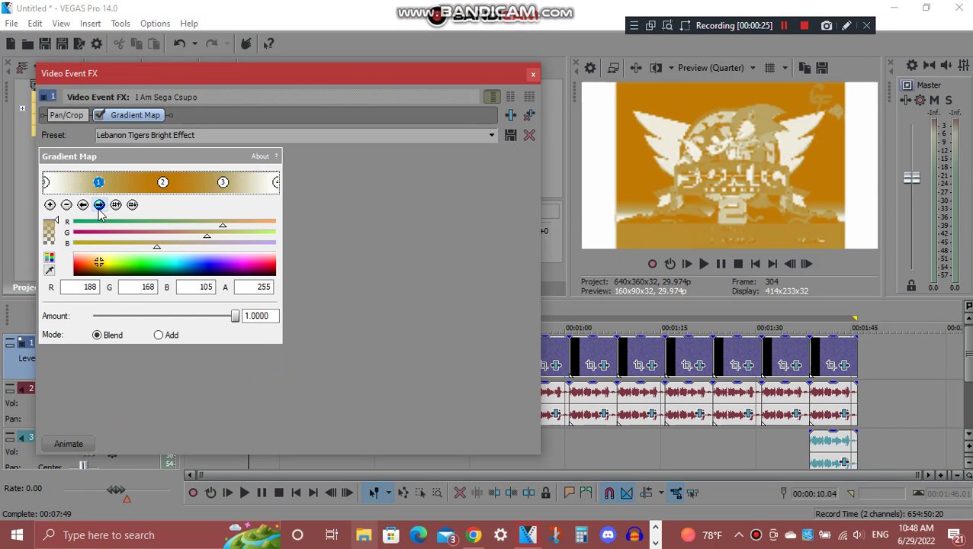
left_click(99, 206)
left_click(99, 206)
left_click(99, 205)
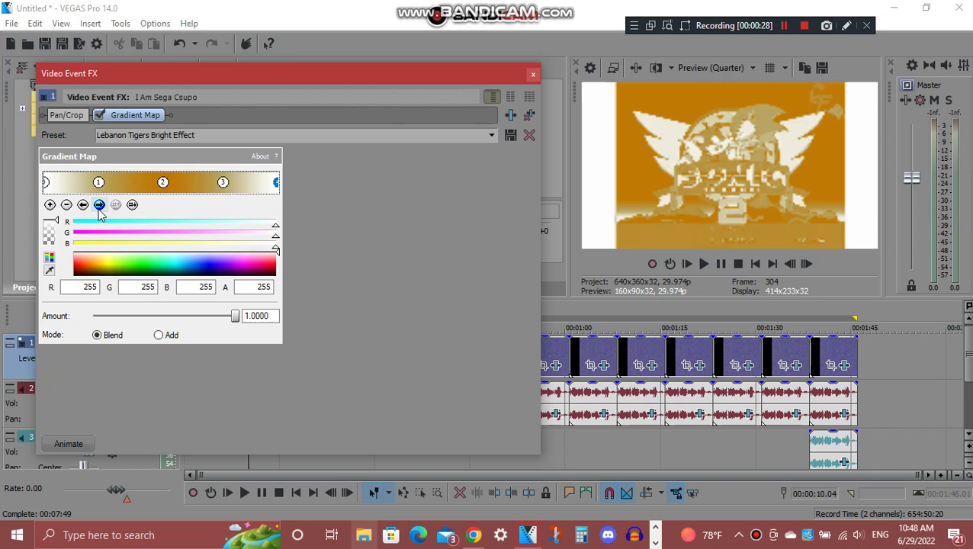
left_click(533, 74)
- Review the IL Vocodex settings on the second clip's audio, including the carrier and keyboard section
left_click(266, 413)
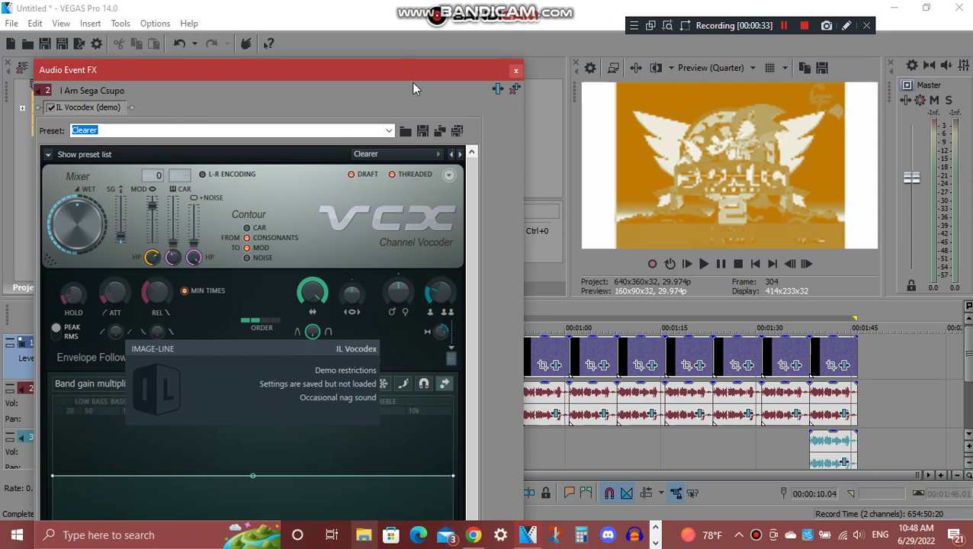
mouse_move(398, 58)
left_mouse_down()
mouse_move(387, 274)
mouse_move(412, 65)
left_mouse_up()
left_click_drag(482, 183, 479, 351)
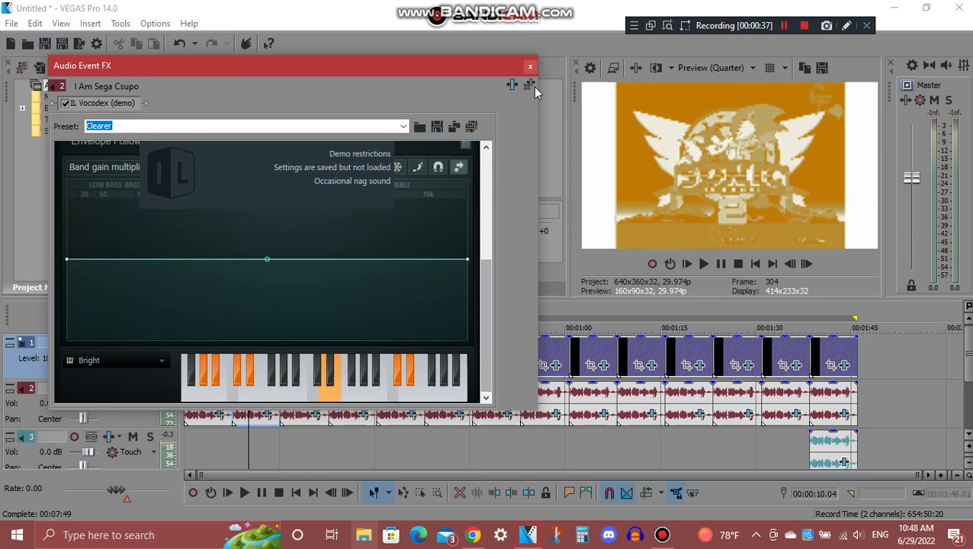
left_click(530, 67)
- Inspect the third video clip's Gradient Map colour points and its TV Simulator settings
left_click(290, 368)
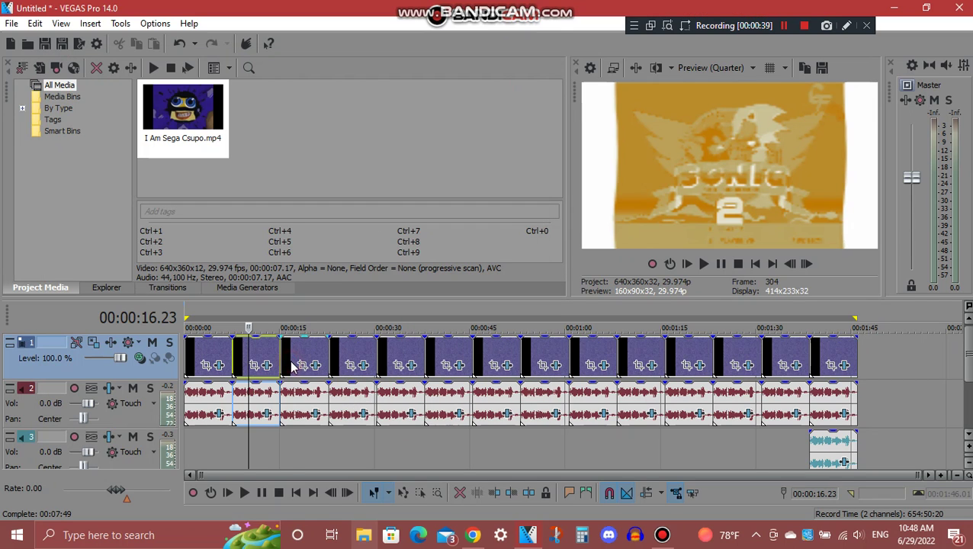
left_click(315, 365)
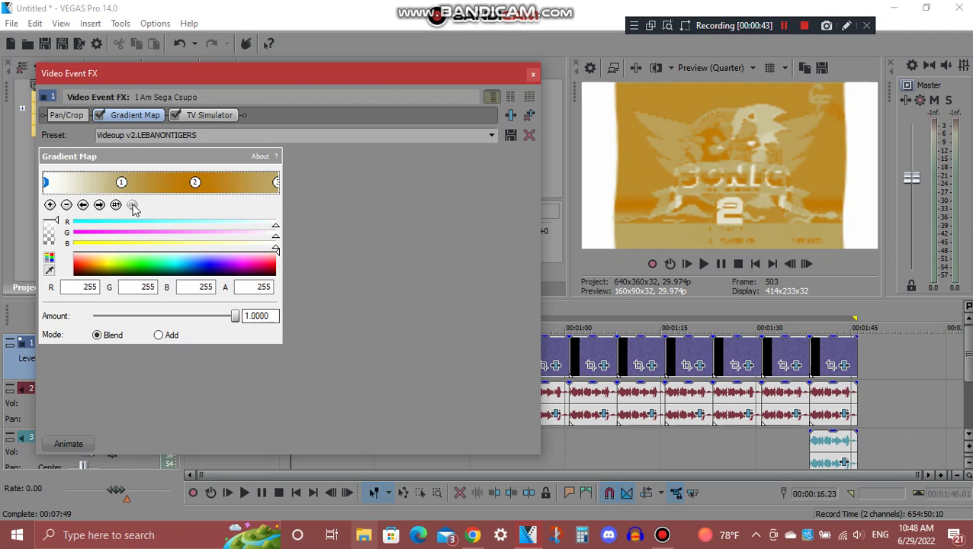
left_click(99, 205)
left_click(103, 208)
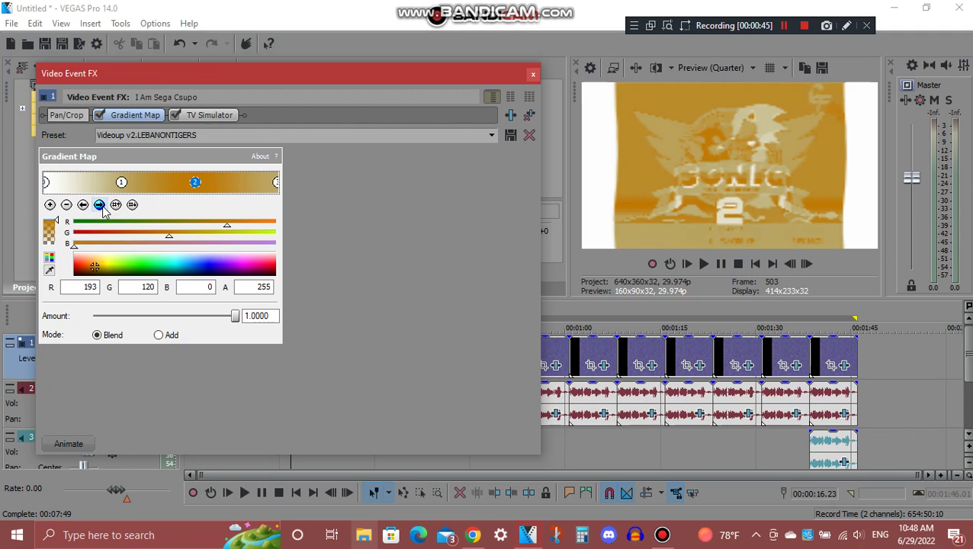
left_click(102, 208)
left_click(210, 115)
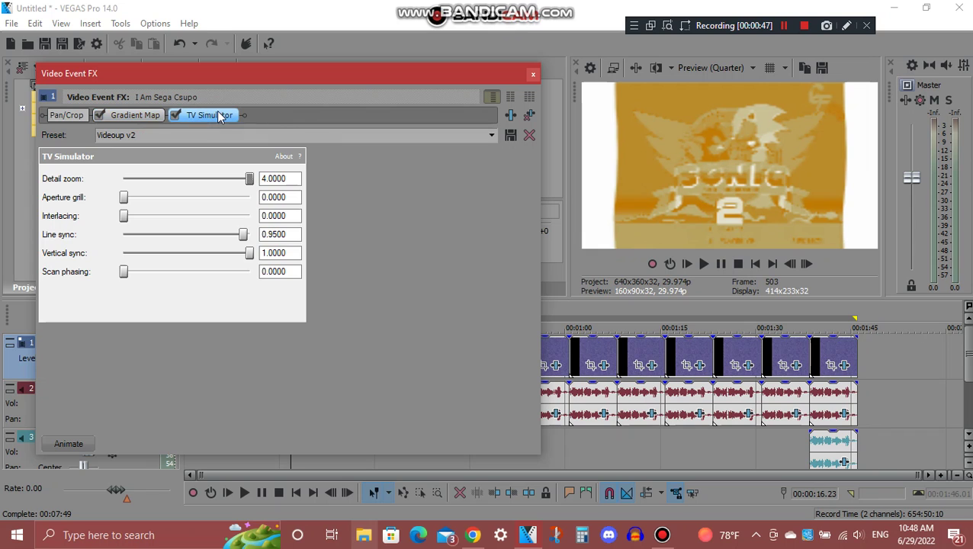
left_click(532, 74)
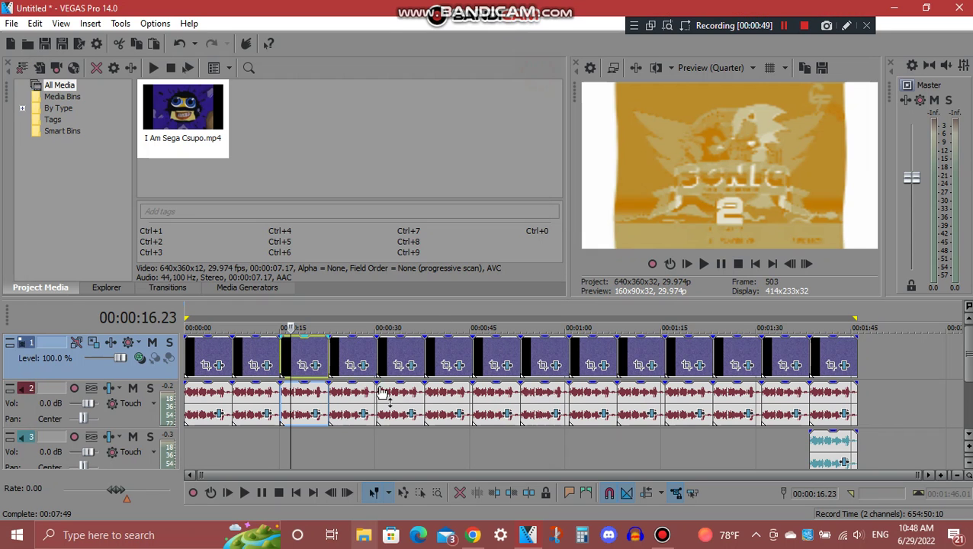
- Review the full audio effect settings on the third clip's audio event and close the window
left_click(316, 414)
left_click_drag(374, 59, 364, 80)
left_click_drag(494, 169, 489, 305)
left_click(534, 77)
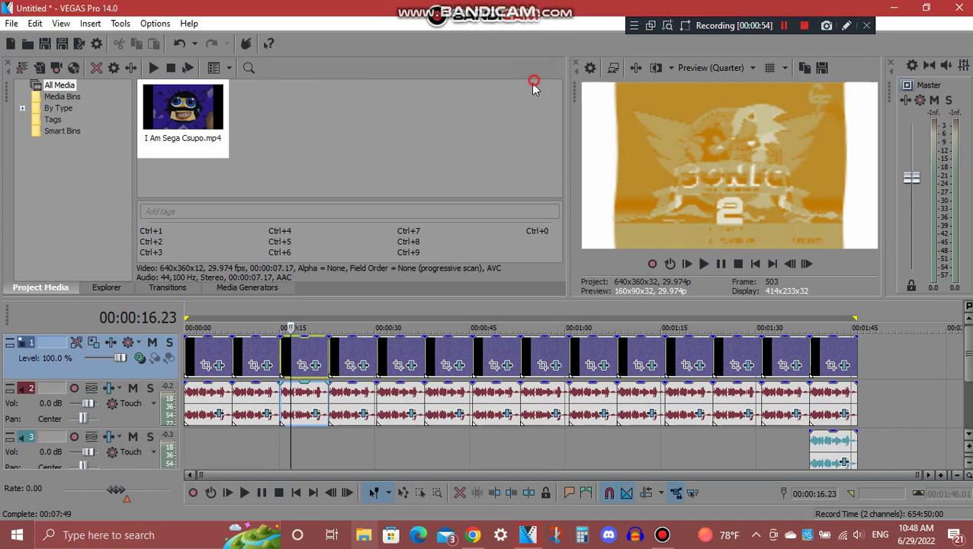
- Inspect all colour points of the Gradient Map effect on the fourth video clip
left_click(339, 350)
left_click(362, 366)
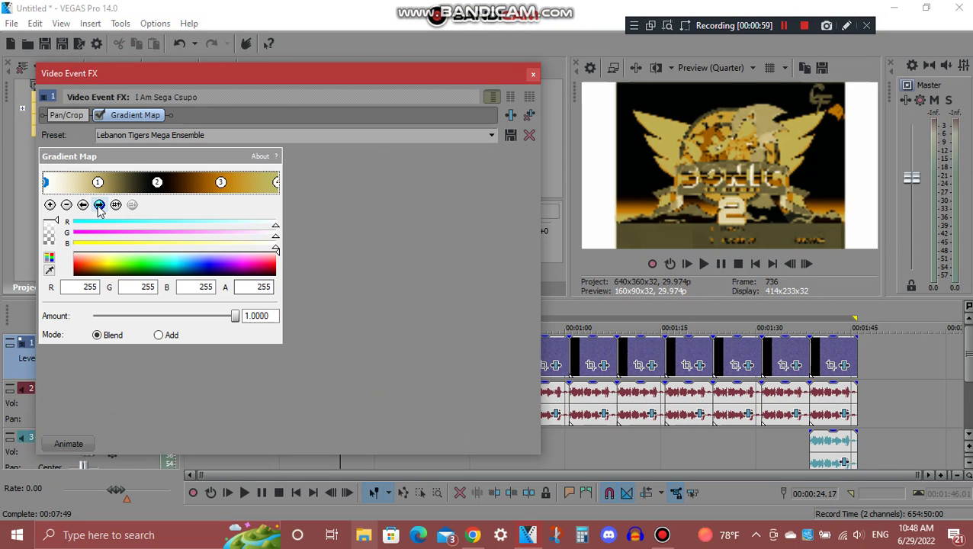
left_click(99, 205)
left_click(99, 205)
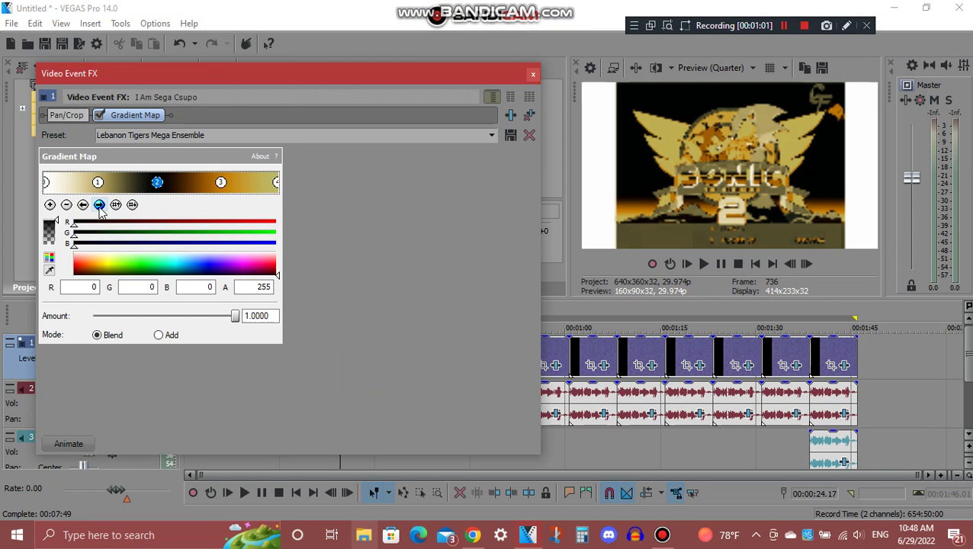
left_click(99, 205)
left_click(99, 205)
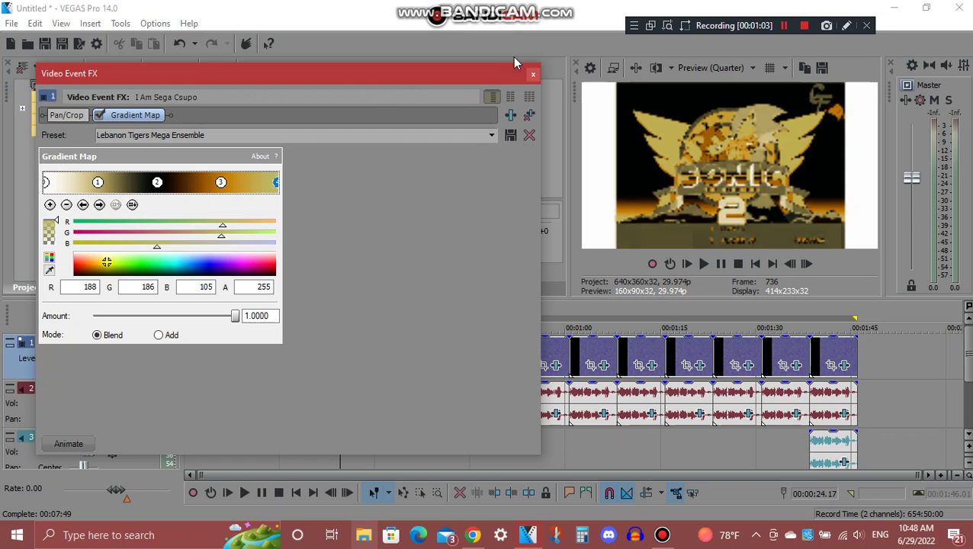
left_click(533, 74)
- Review the IL Vocodex settings on the fourth clip's audio from the mixer down to the lower section
left_click(365, 412)
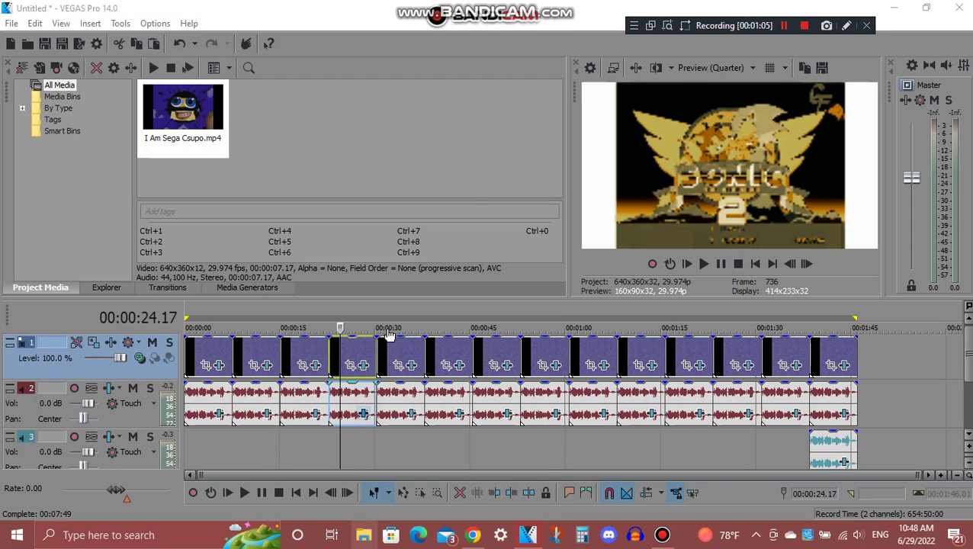
left_click_drag(412, 69, 410, 39)
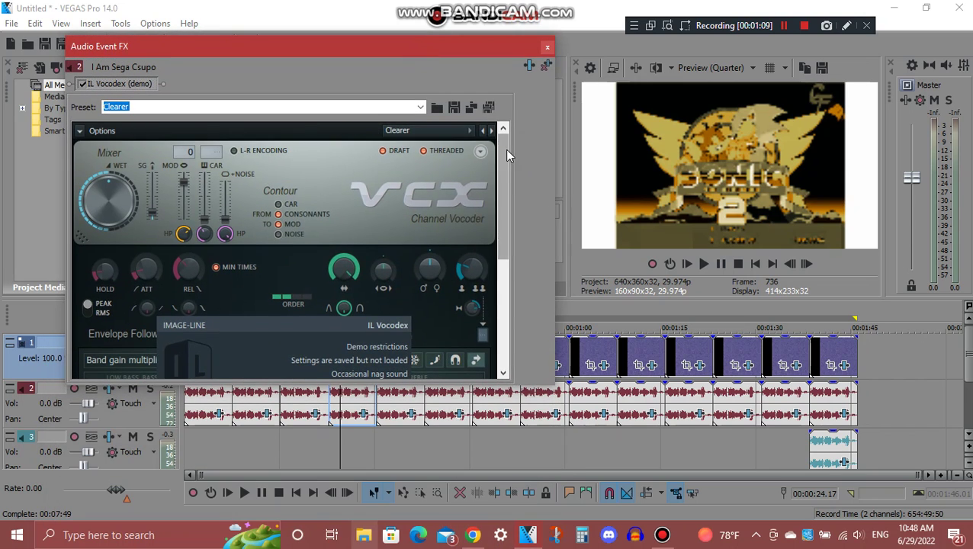
left_click_drag(505, 148, 507, 315)
left_click(546, 46)
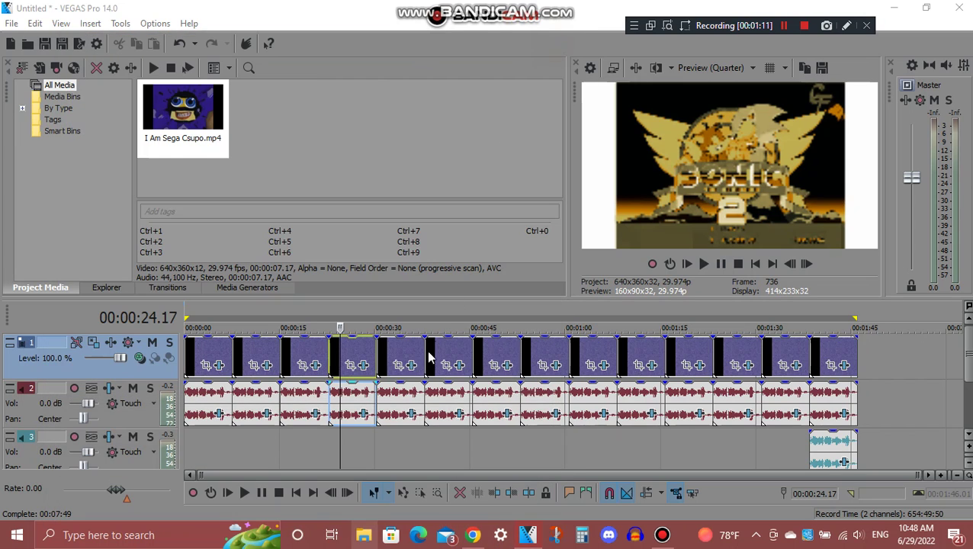
- Inspect the fifth video clip's Rays settings and step through every colour point of its Gradient Map
left_click(401, 354)
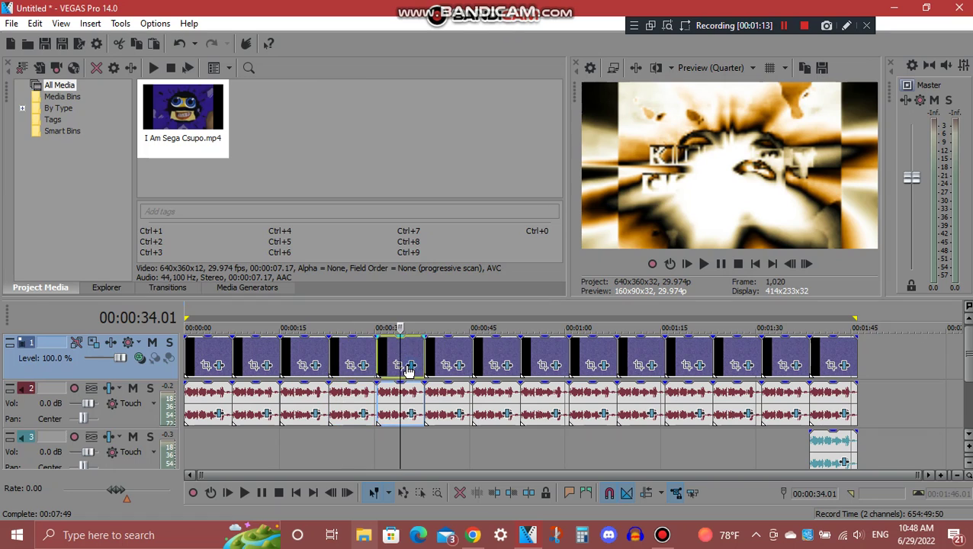
left_click(407, 366)
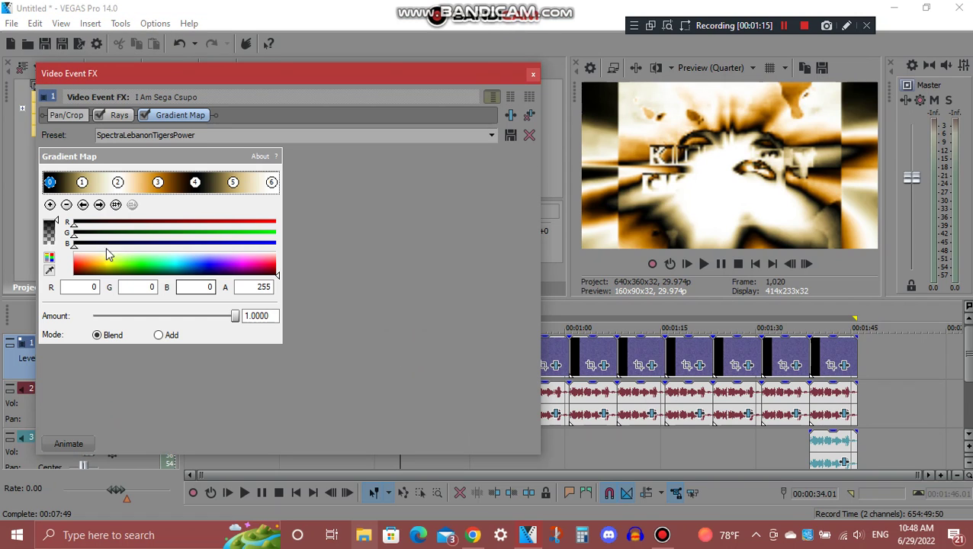
left_click(119, 115)
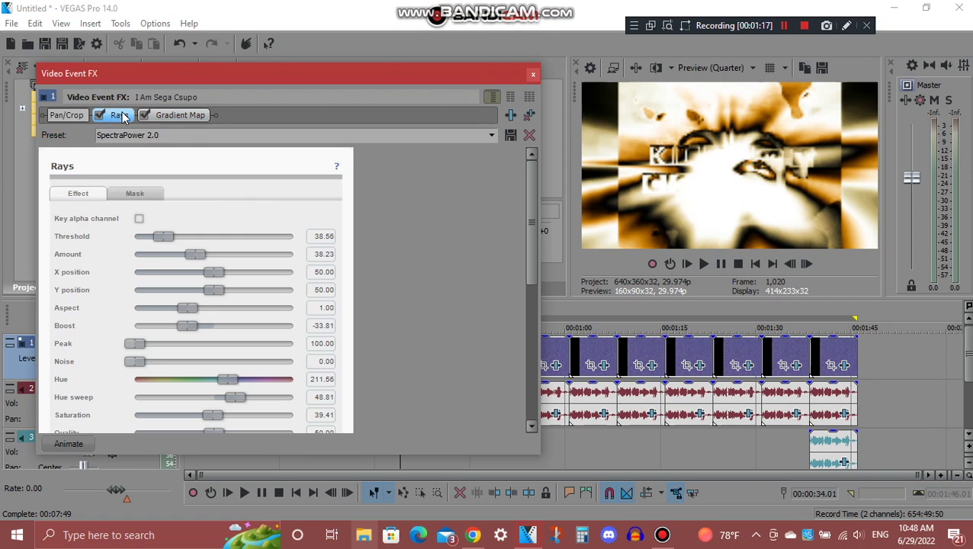
left_click(175, 114)
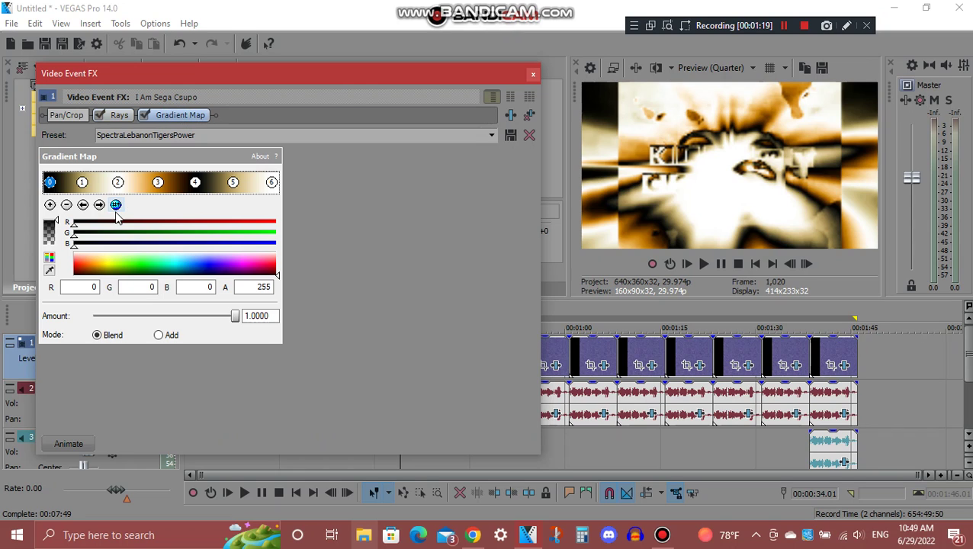
left_click(100, 210)
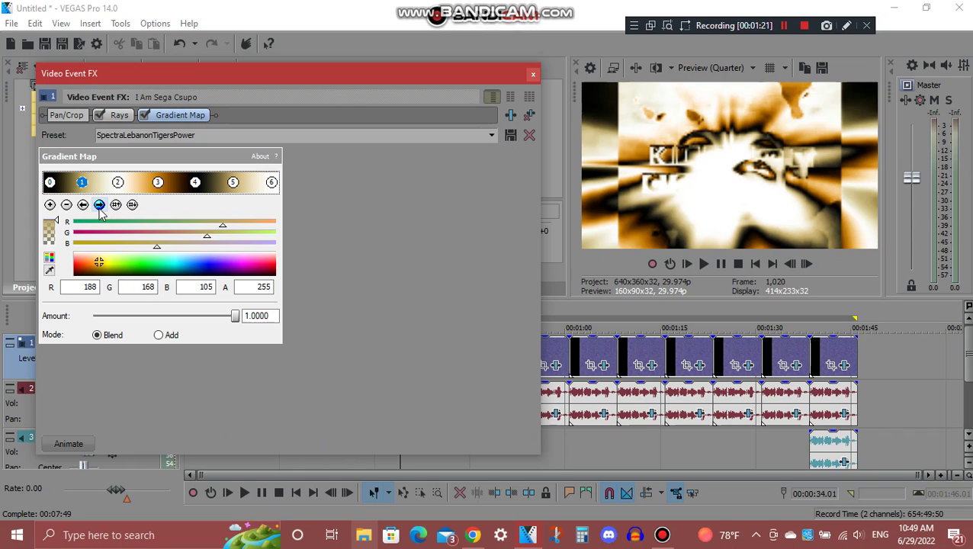
left_click(99, 213)
left_click(99, 206)
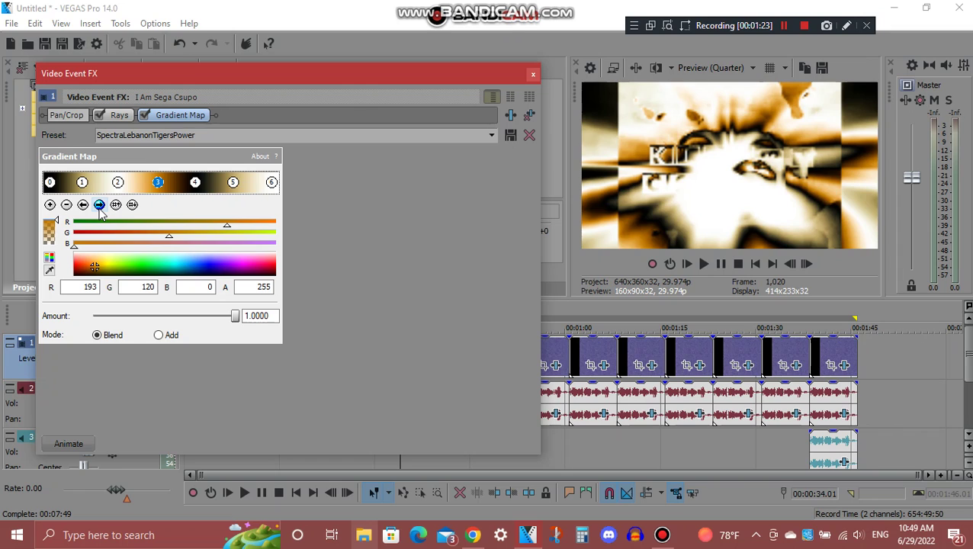
left_click(99, 206)
left_click(99, 206)
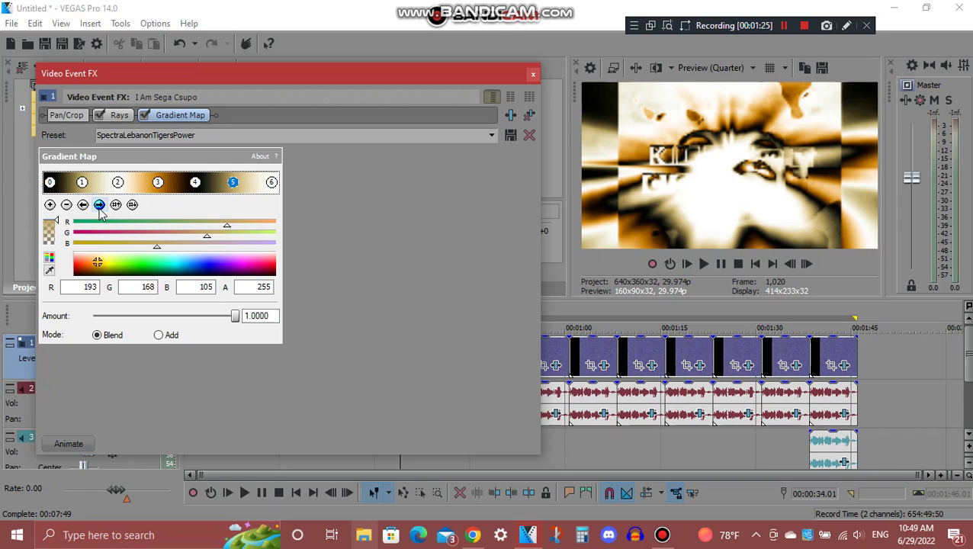
left_click(99, 205)
left_click(531, 75)
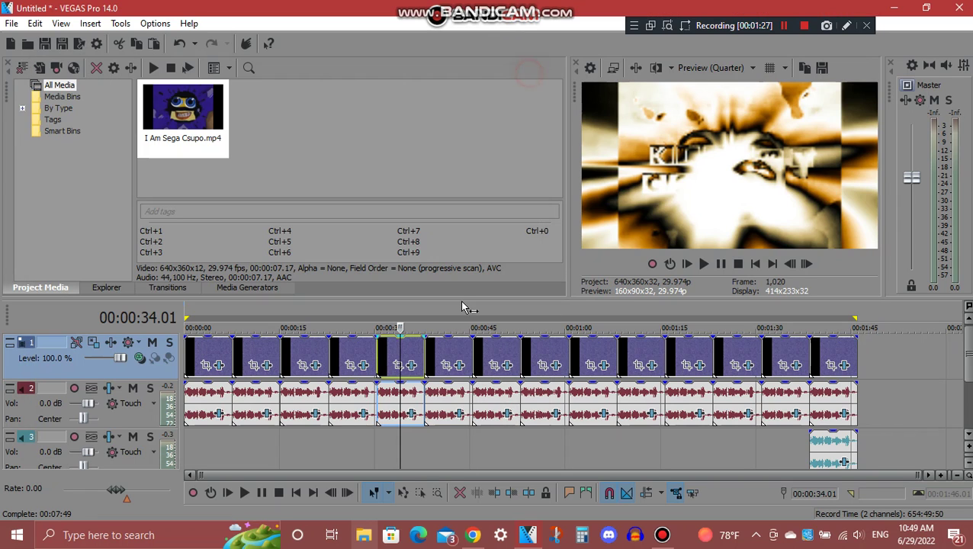
- Review the IL Vocodex settings on the fifth clip's audio, including its carrier and keyboard notes
left_click(412, 414)
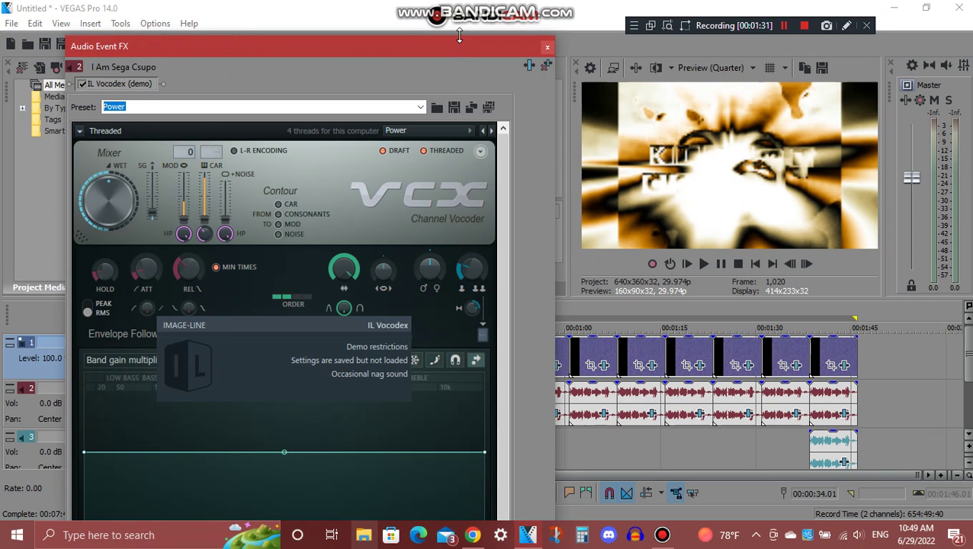
left_click_drag(458, 41, 415, 68)
left_click_drag(497, 202, 496, 298)
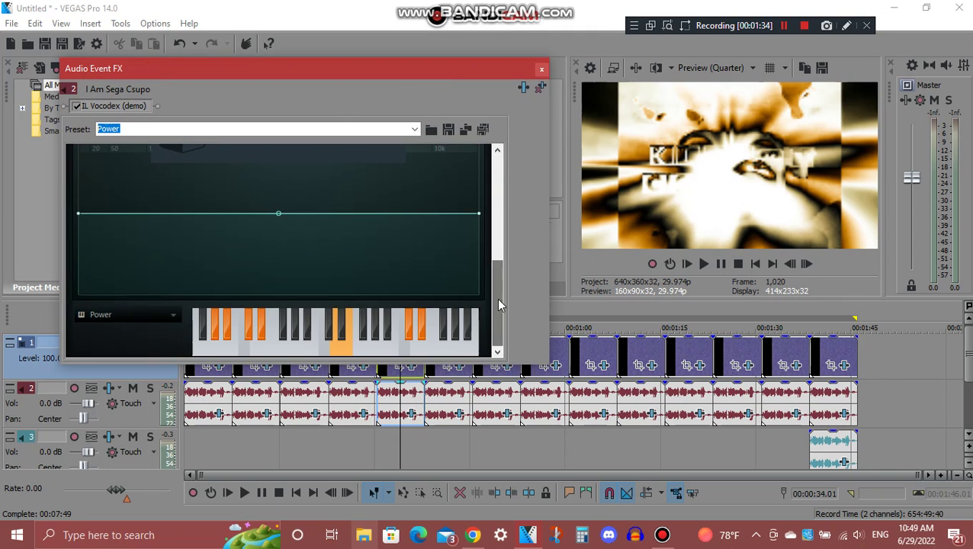
left_click(541, 69)
- Inspect the TV Simulator, Unsharp Mask and Color Curves settings on the sixth video clip
left_click(450, 358)
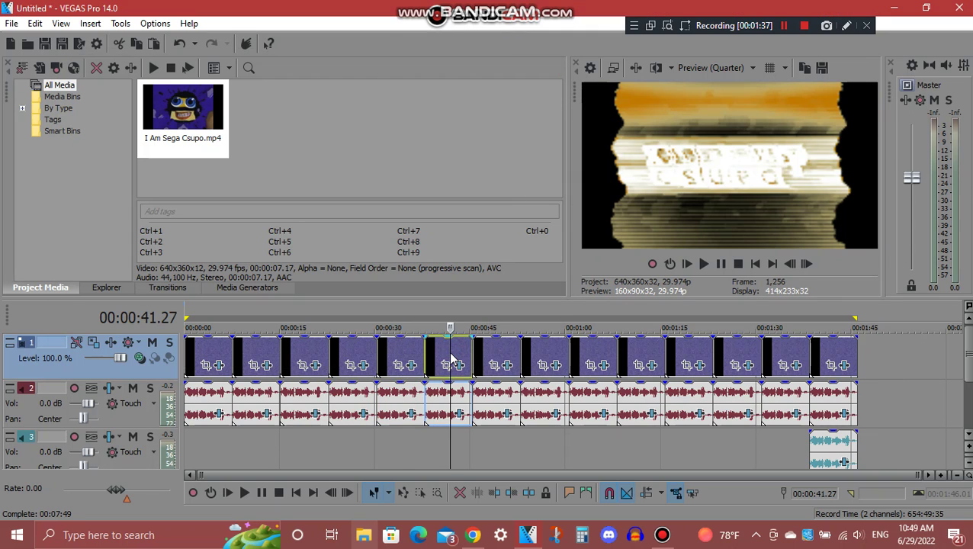
left_click(458, 366)
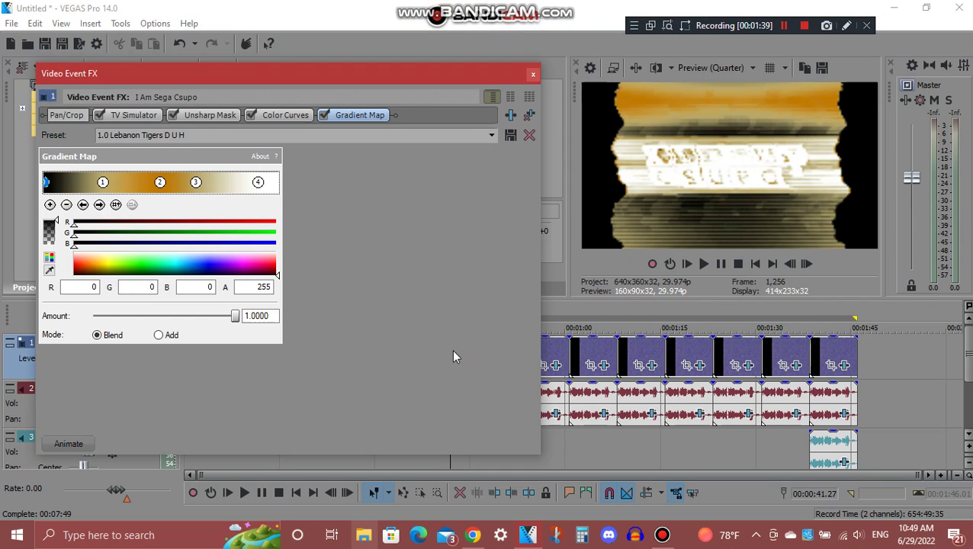
left_click(143, 116)
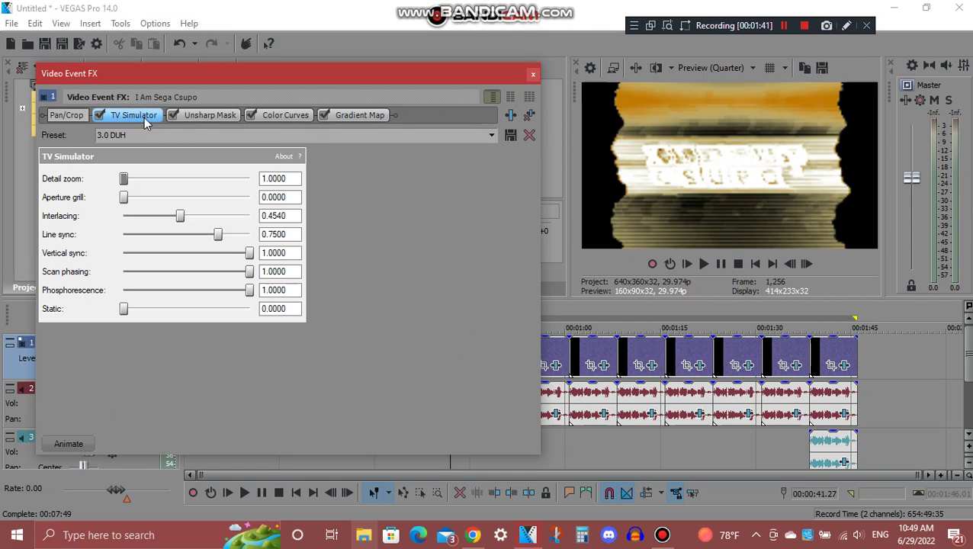
left_click(202, 116)
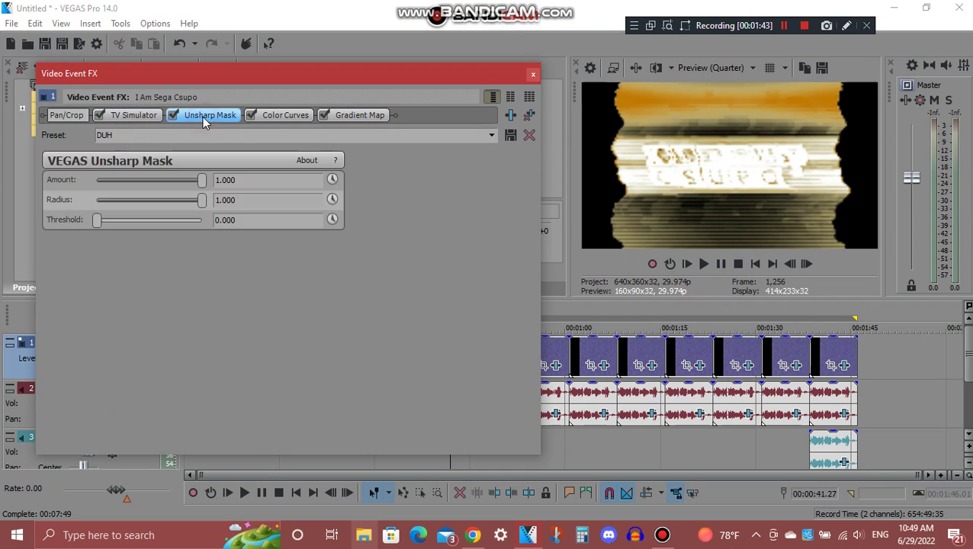
left_click(299, 115)
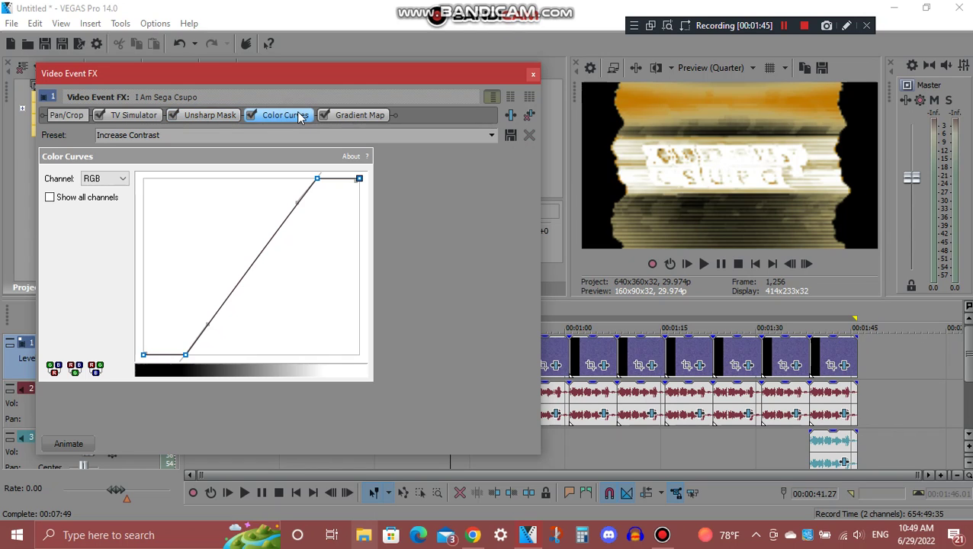
- Step through every colour point of the Gradient Map on the sixth video clip
left_click(351, 117)
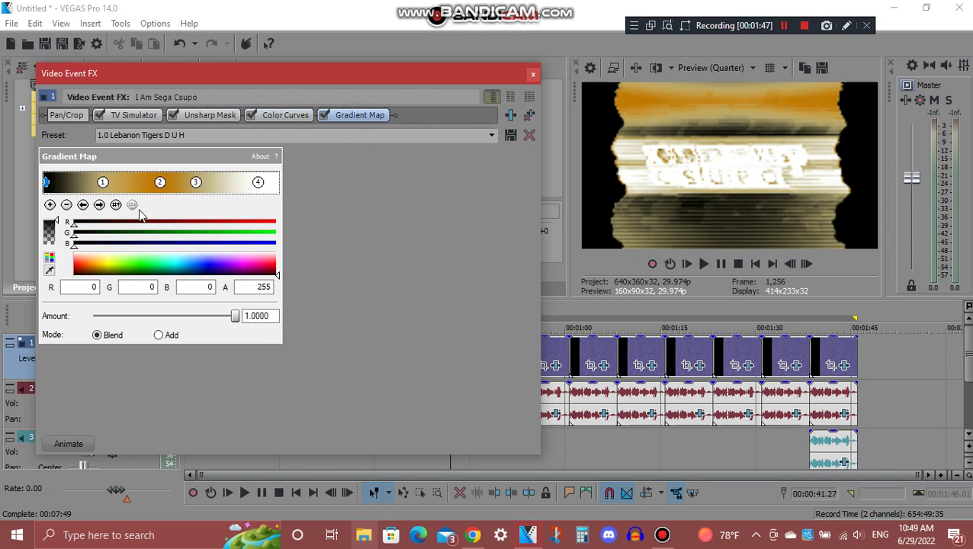
left_click(99, 204)
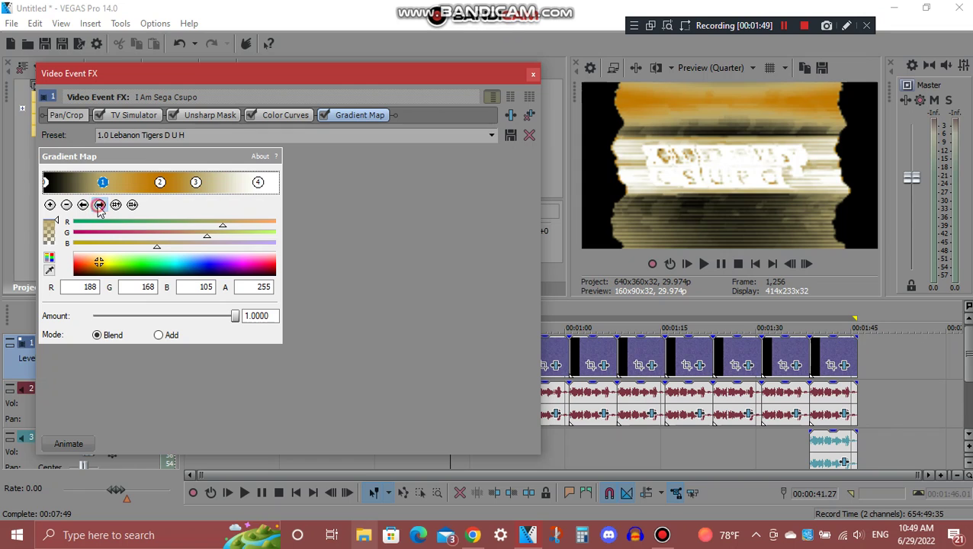
left_click(99, 205)
left_click(99, 204)
left_click(99, 205)
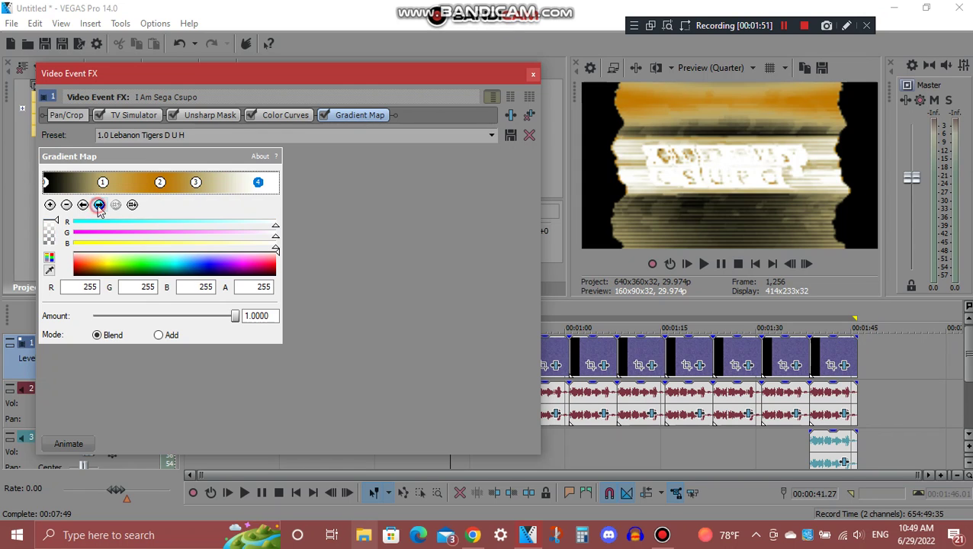
left_click(533, 74)
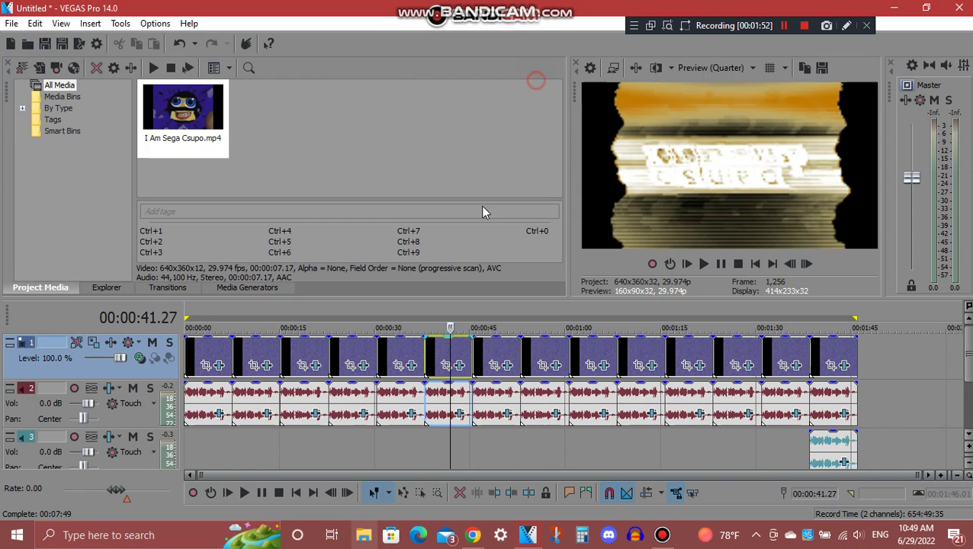
- Review the sixth clip's audio effects: both ExpressFX Chorus instances, Pitch Shift and the IL Vocodex settings down to the lower section
left_click(460, 415)
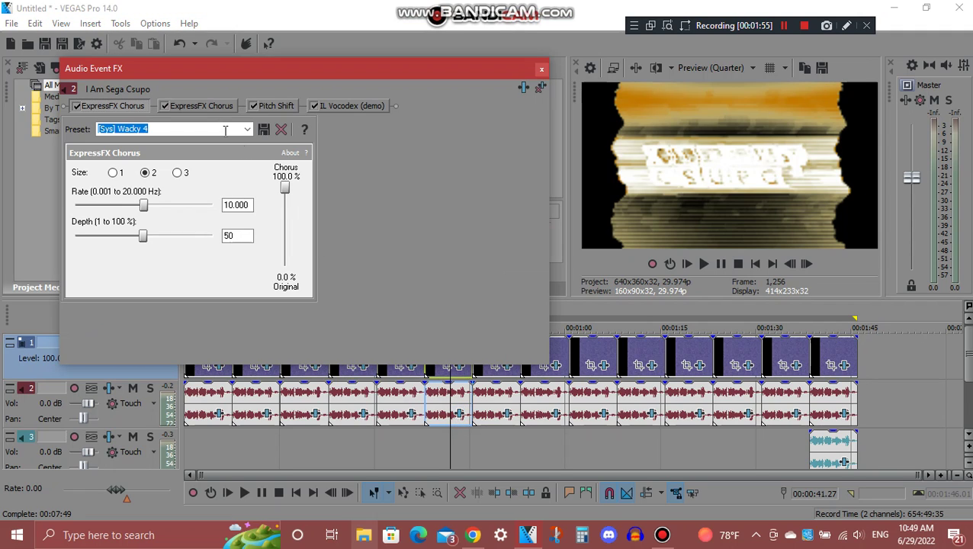
left_click(200, 106)
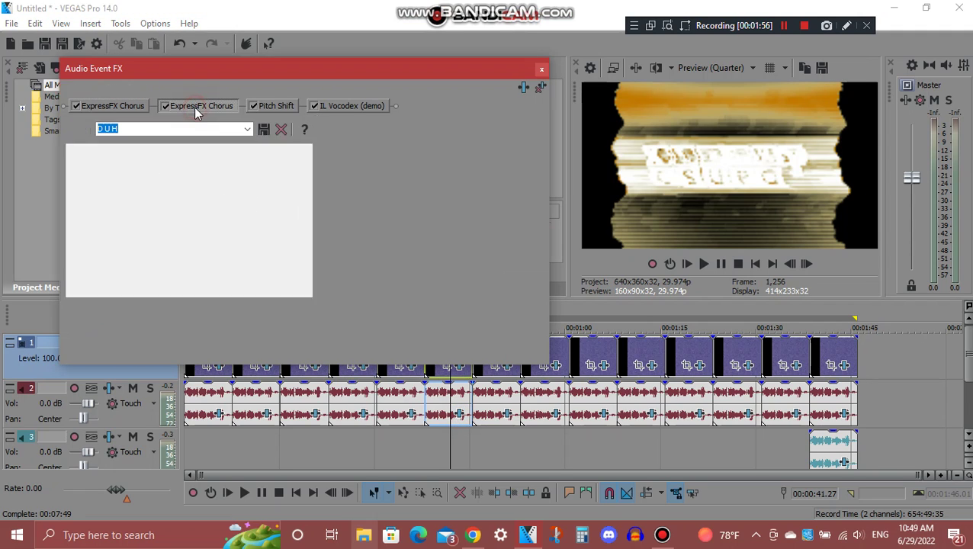
left_click(280, 106)
left_click(368, 107)
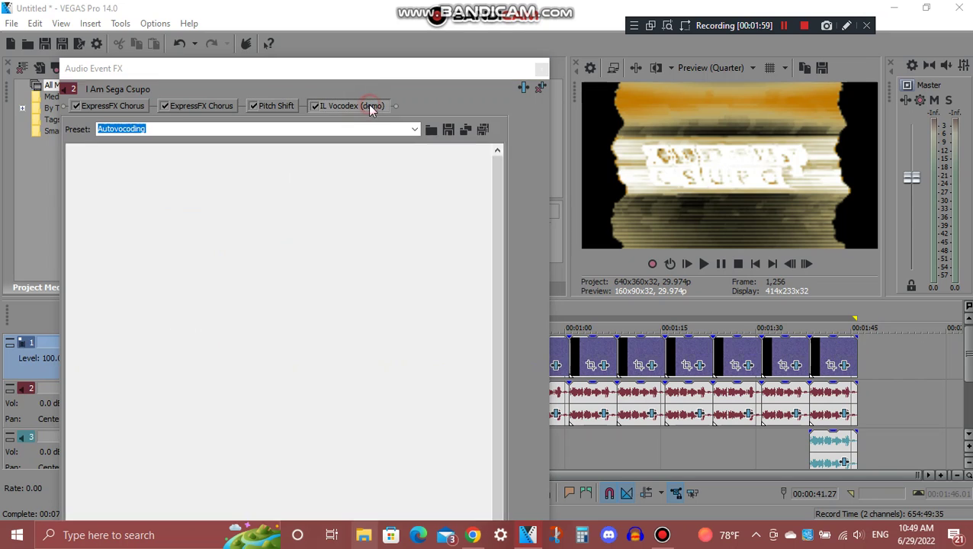
left_click_drag(367, 64, 332, 86)
left_click_drag(465, 207, 461, 340)
left_click(507, 87)
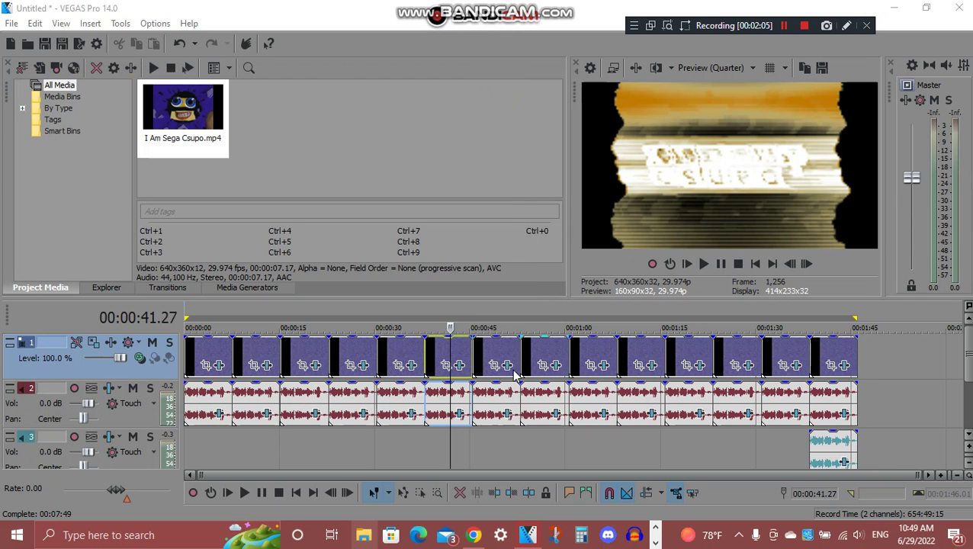
- Inspect the Rays and NewBlue LE Starlight settings on the seventh video clip
left_click(497, 353)
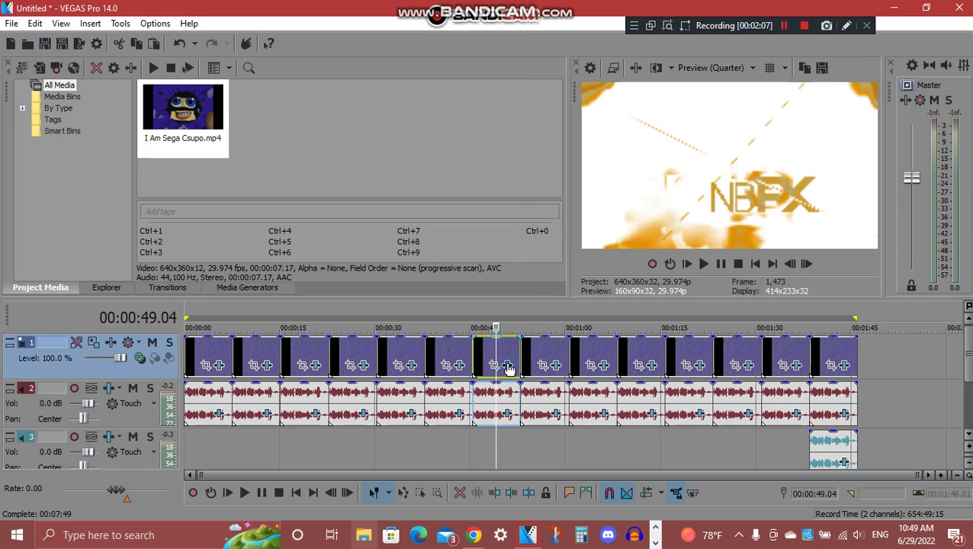
left_click(507, 366)
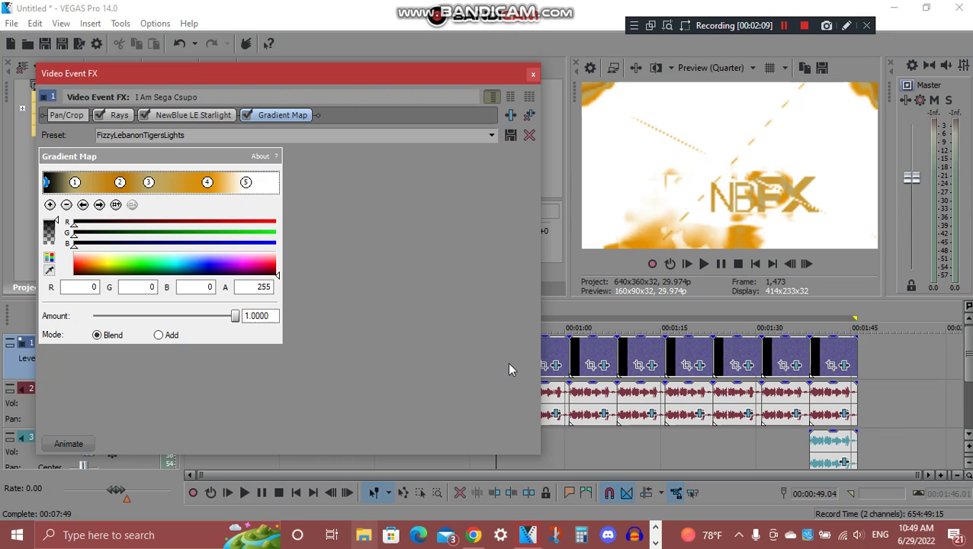
left_click(121, 115)
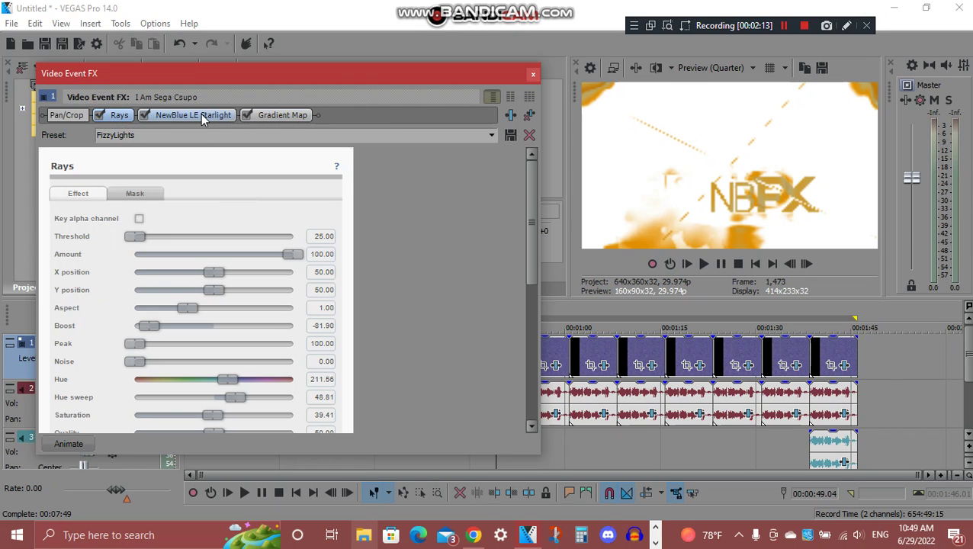
scroll(428, 245, "down", 1)
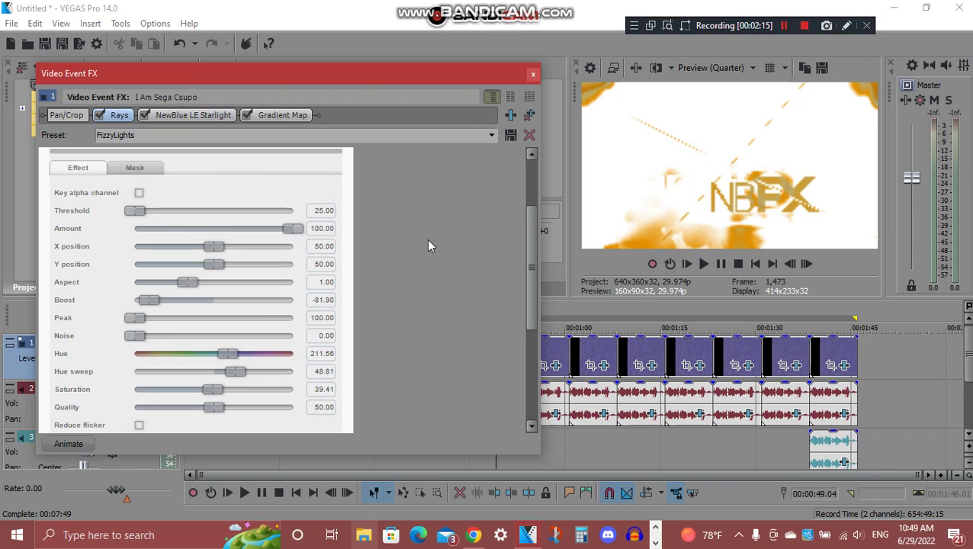
left_click(224, 115)
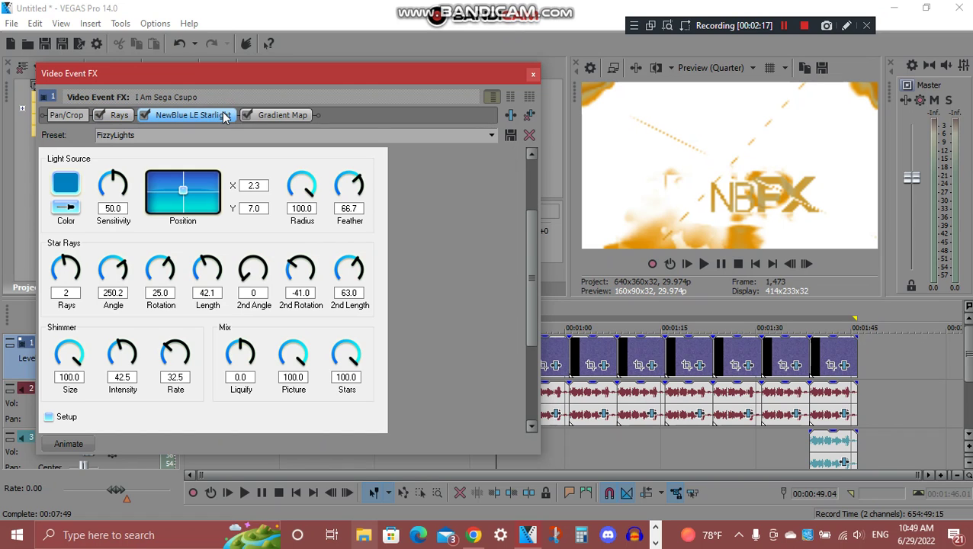
scroll(440, 195, "up", 1)
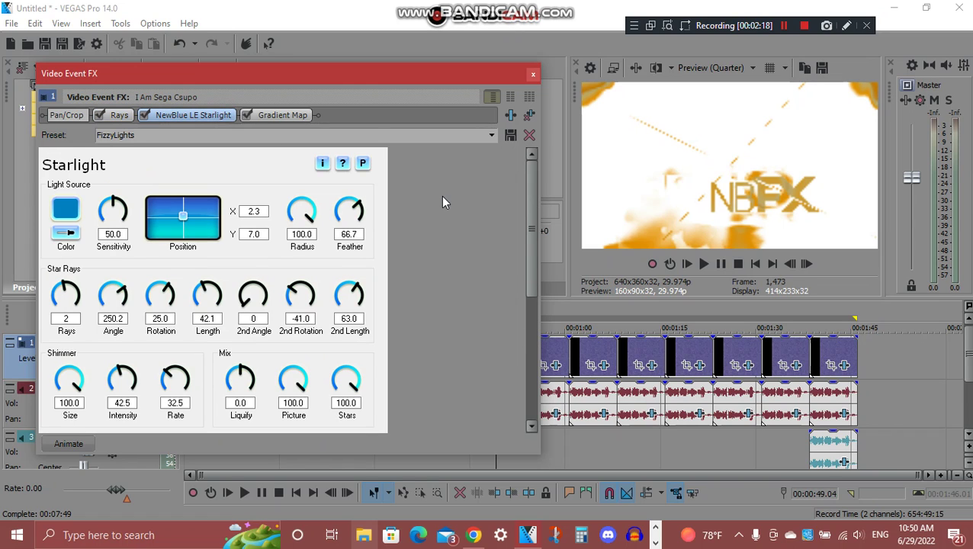
- Step through every colour point of the Gradient Map on the seventh video clip
left_click(286, 118)
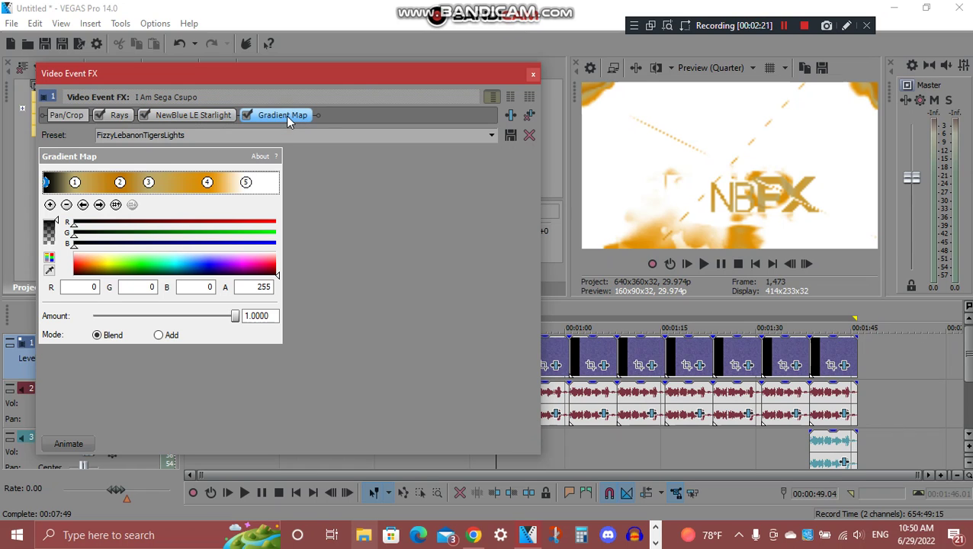
left_click(99, 206)
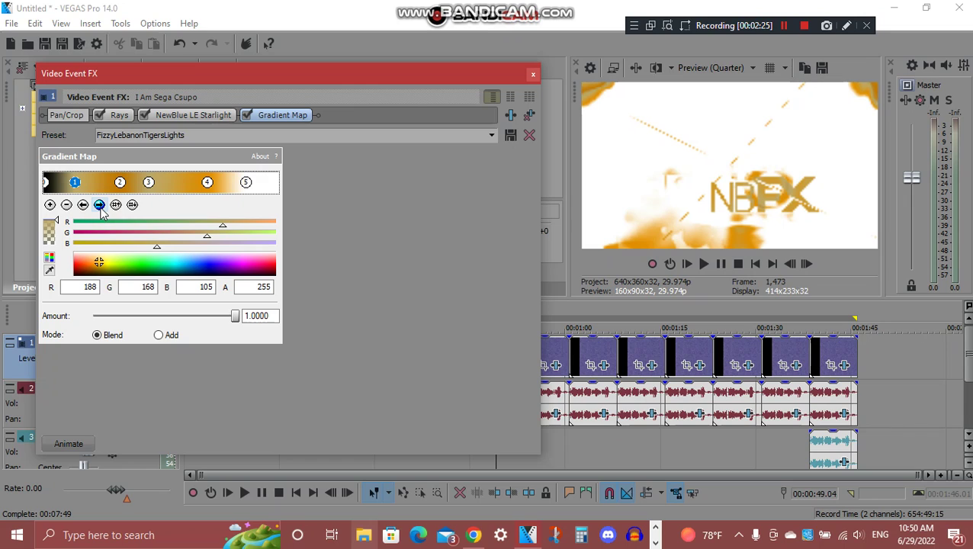
left_click(100, 205)
left_click(100, 206)
left_click(99, 206)
left_click(100, 205)
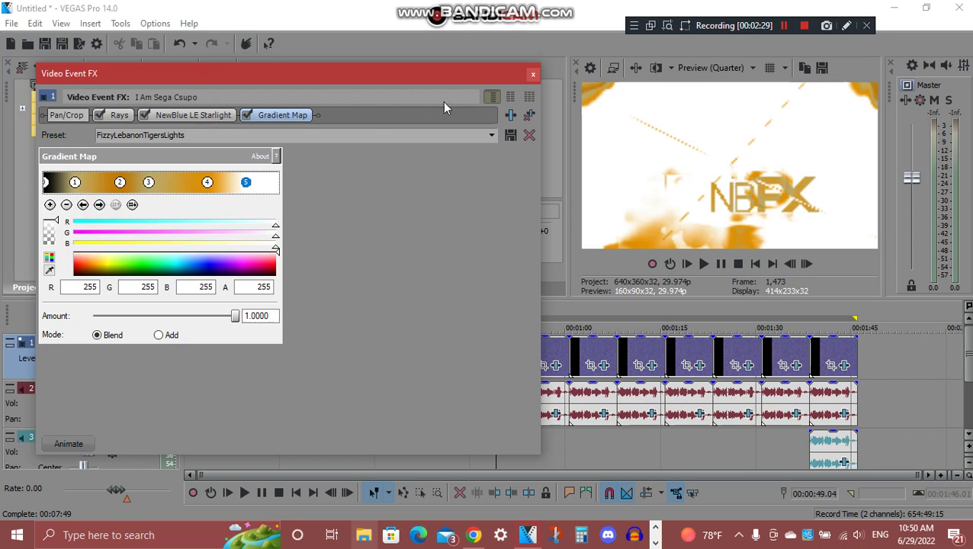
left_click(533, 74)
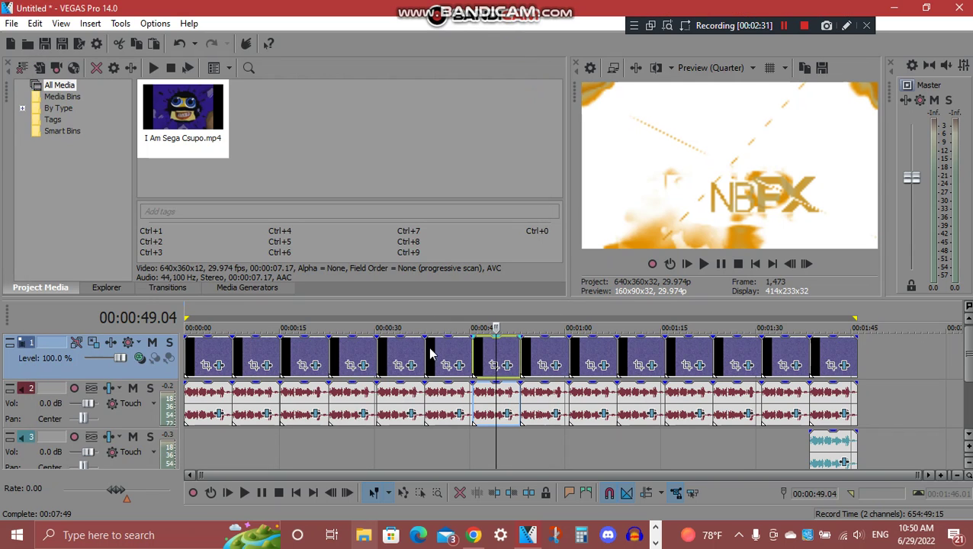
- Review the Orange Vocoder, tb_grumblebum and IL Vocodex settings on the seventh clip's audio
left_click(505, 414)
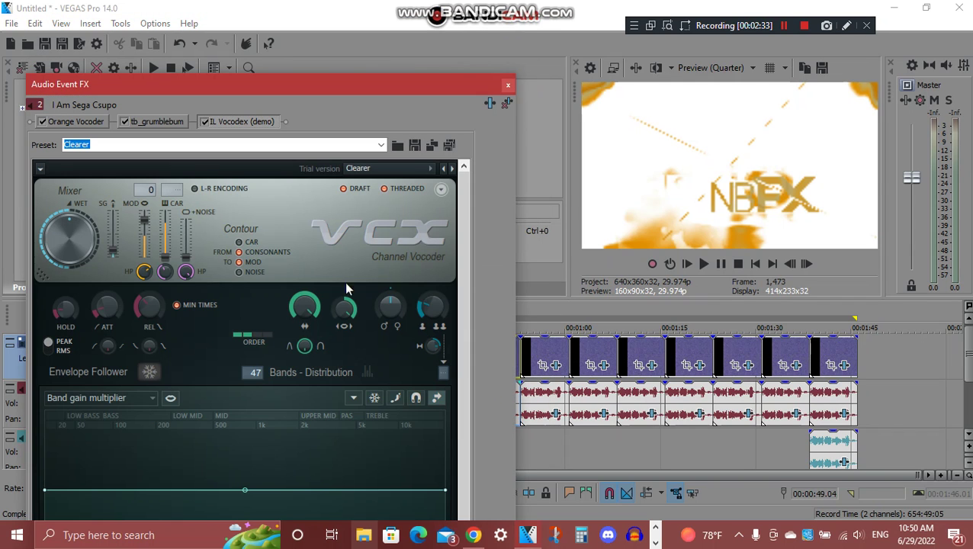
left_click(75, 121)
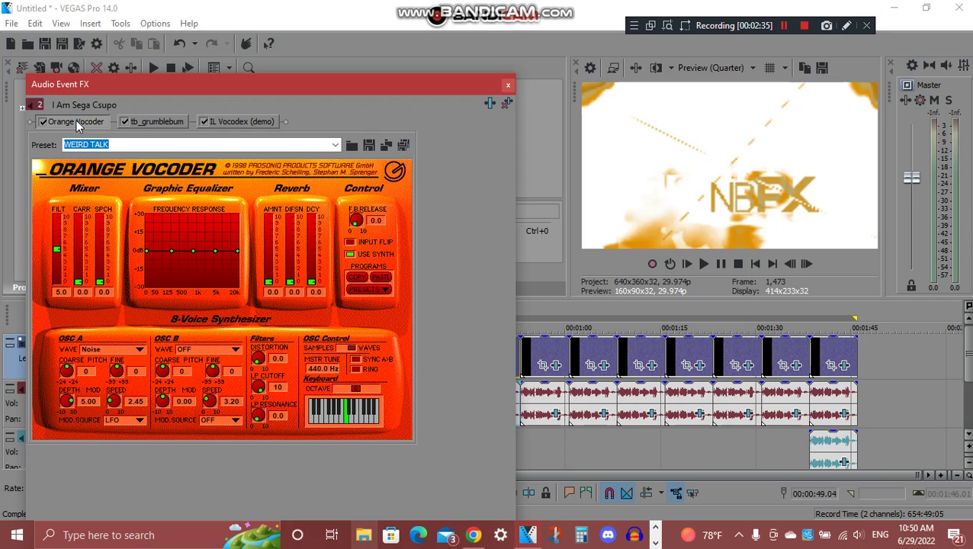
left_click(149, 124)
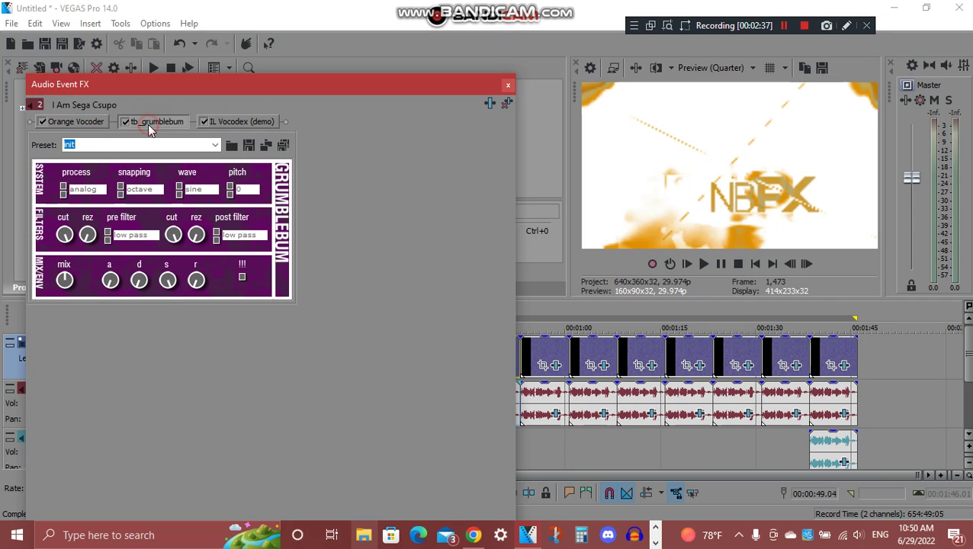
left_click(246, 123)
left_click_drag(280, 84, 314, 86)
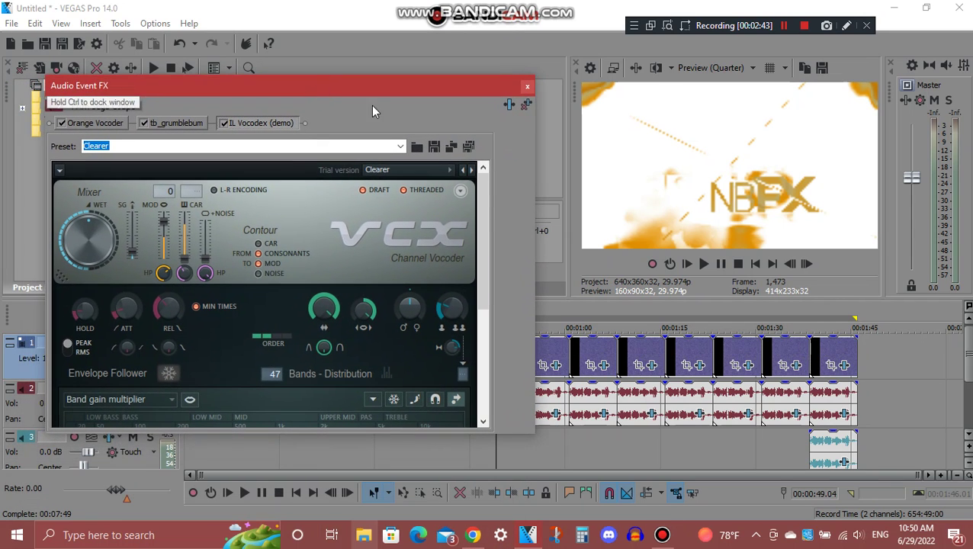
left_click_drag(481, 205, 480, 335)
left_click(527, 86)
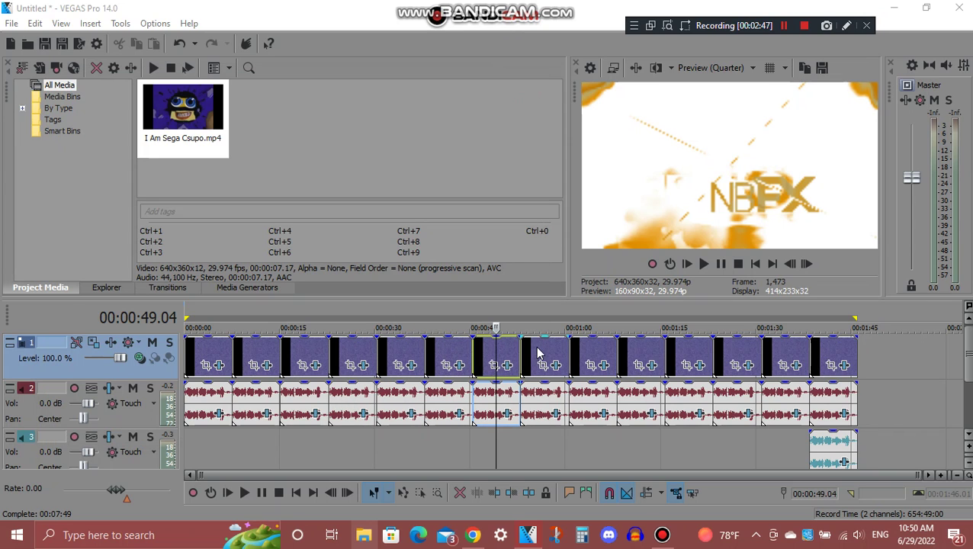
- Inspect the first Swirl, Rays and second Swirl settings on the eighth video clip
left_click(543, 355)
left_click(555, 366)
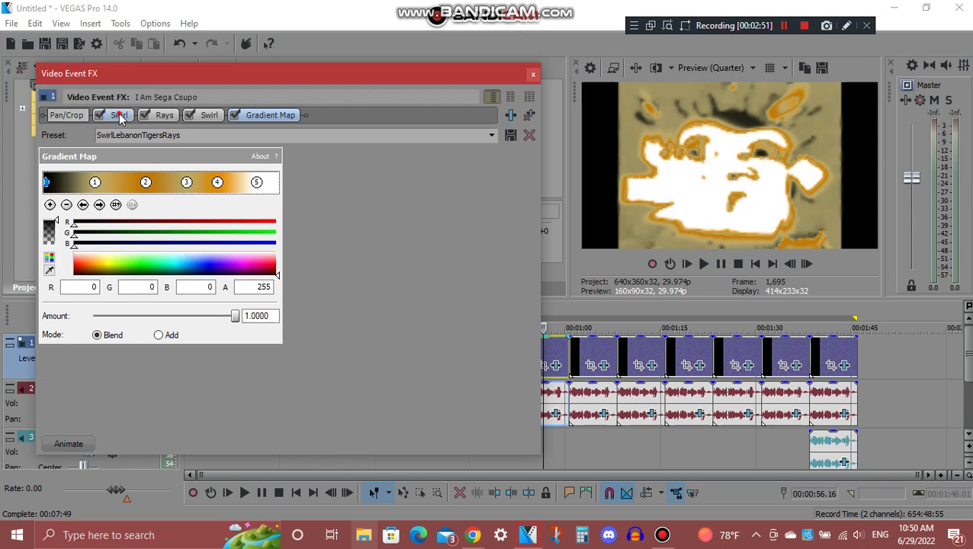
left_click(119, 117)
left_click(164, 116)
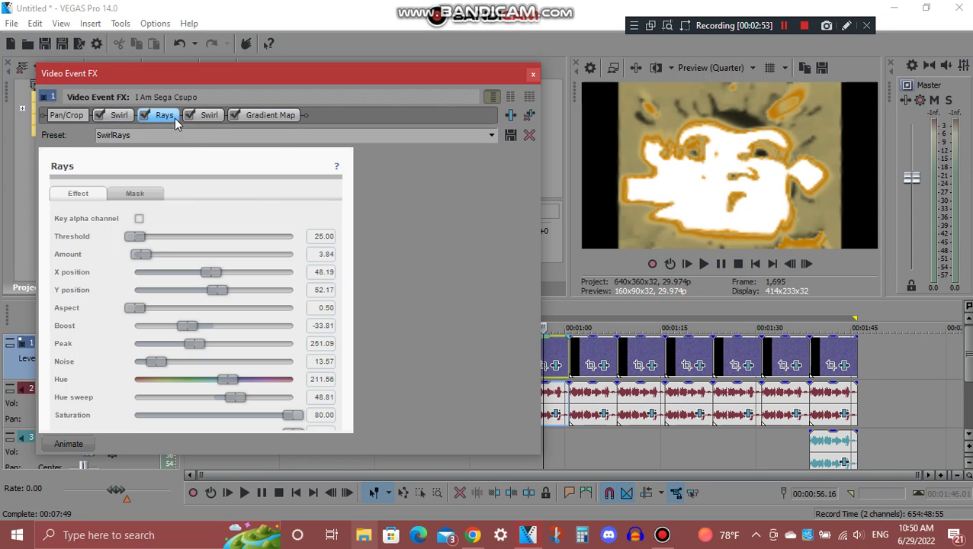
scroll(486, 233, "down", 1)
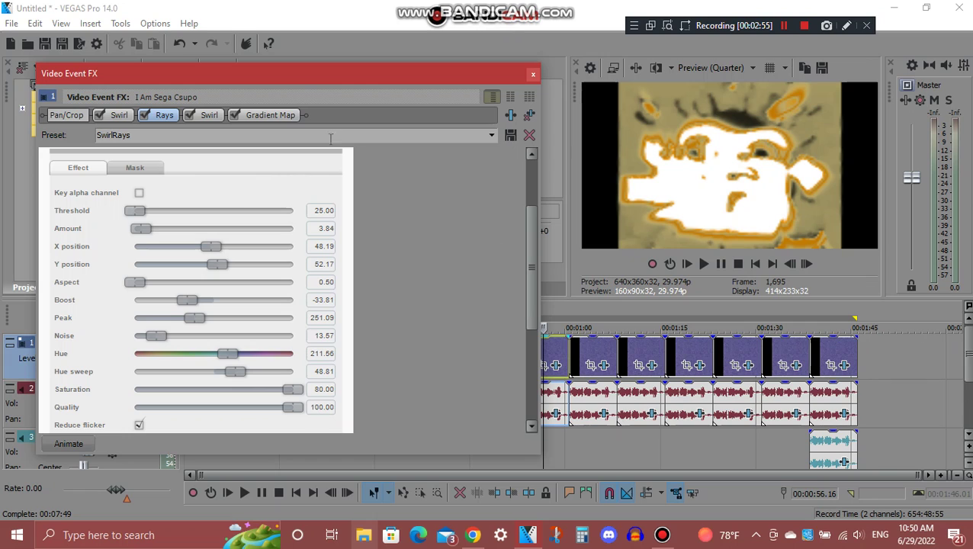
left_click(209, 116)
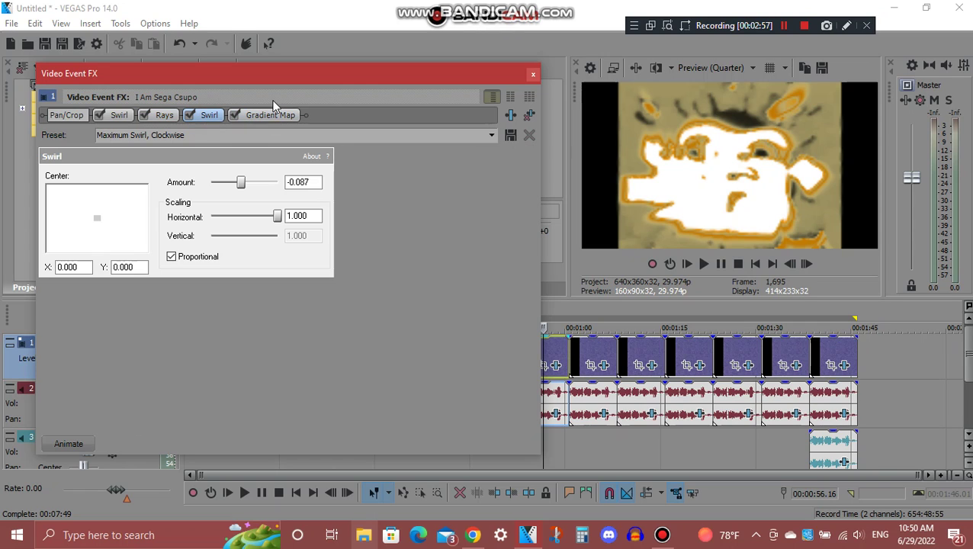
- Step through every colour point of the Gradient Map on the eighth video clip
left_click(273, 120)
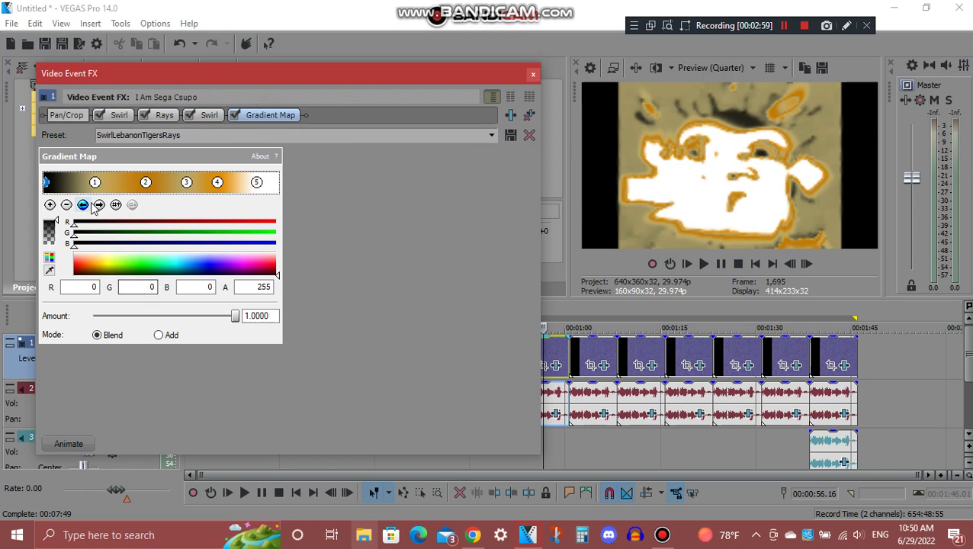
left_click(99, 205)
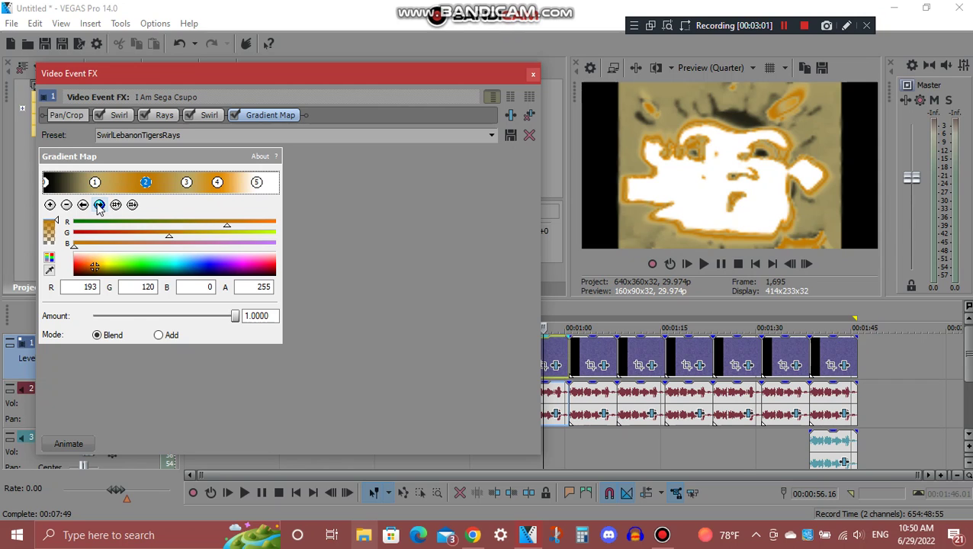
left_click(99, 205)
left_click(99, 205)
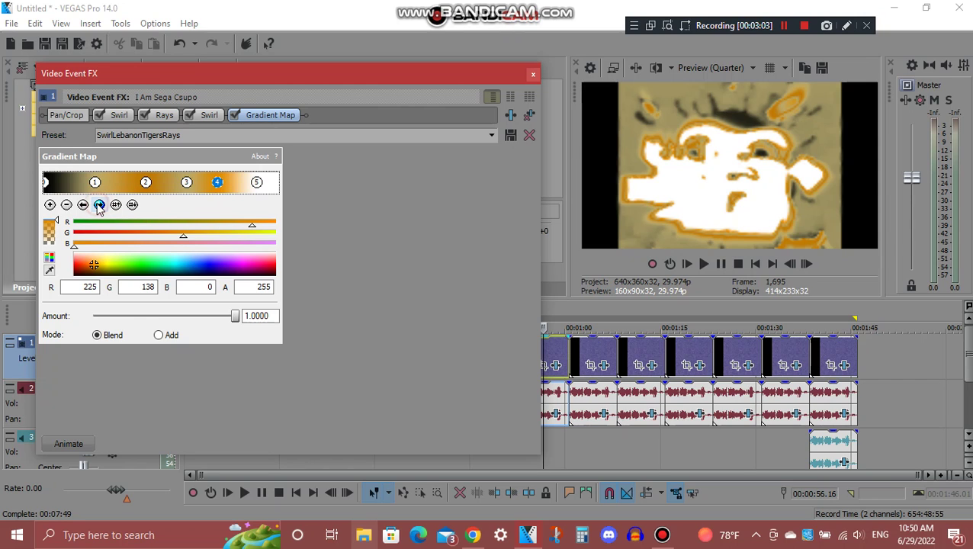
left_click(100, 205)
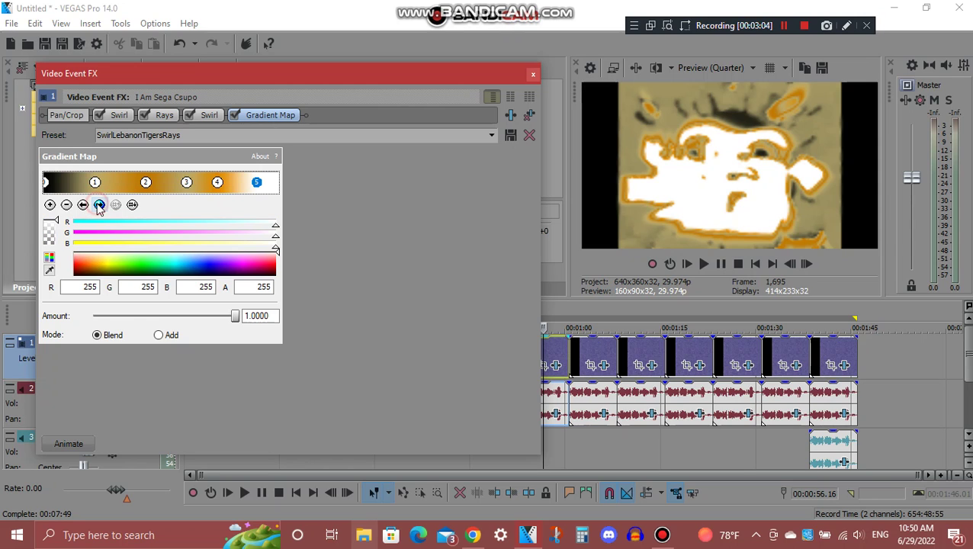
left_click(532, 77)
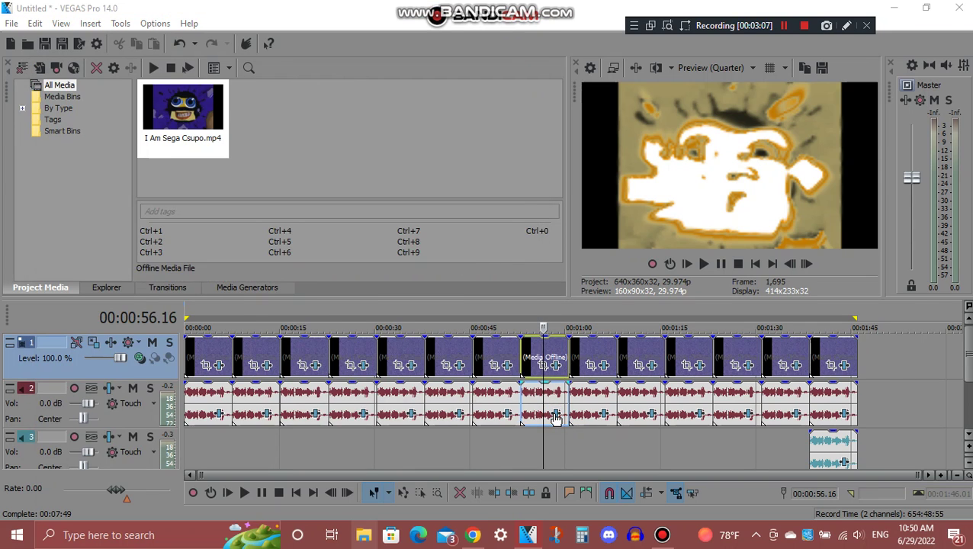
- Review the ERZATZ and IL Vocodex settings on the eighth clip's audio, including the Vocodex keyboard section
left_click(555, 417)
left_click(79, 123)
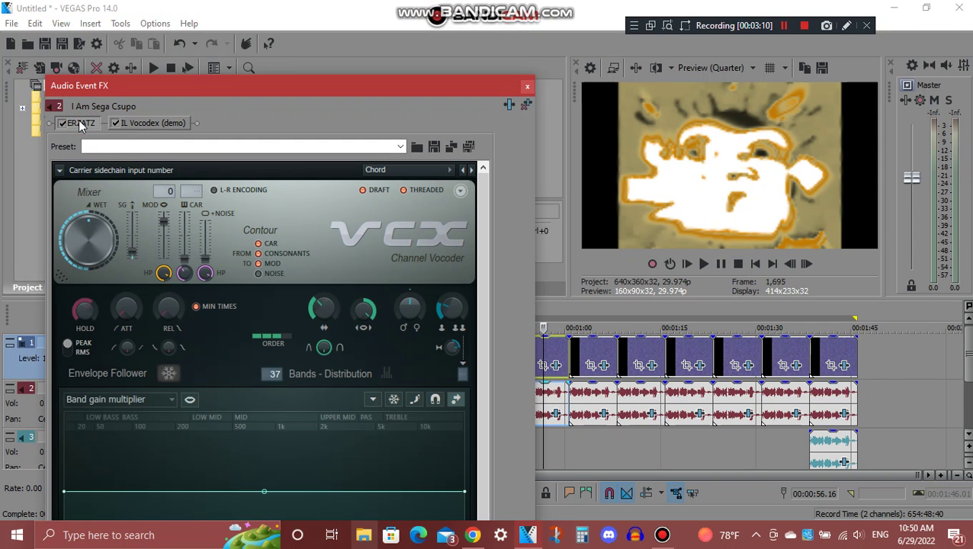
left_click(79, 123)
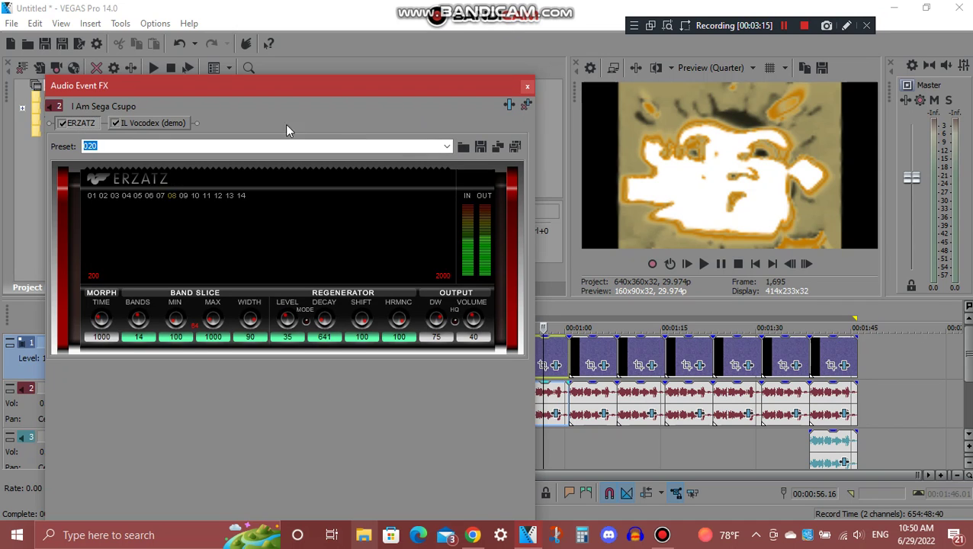
left_click(143, 122)
left_click_drag(304, 77, 303, 56)
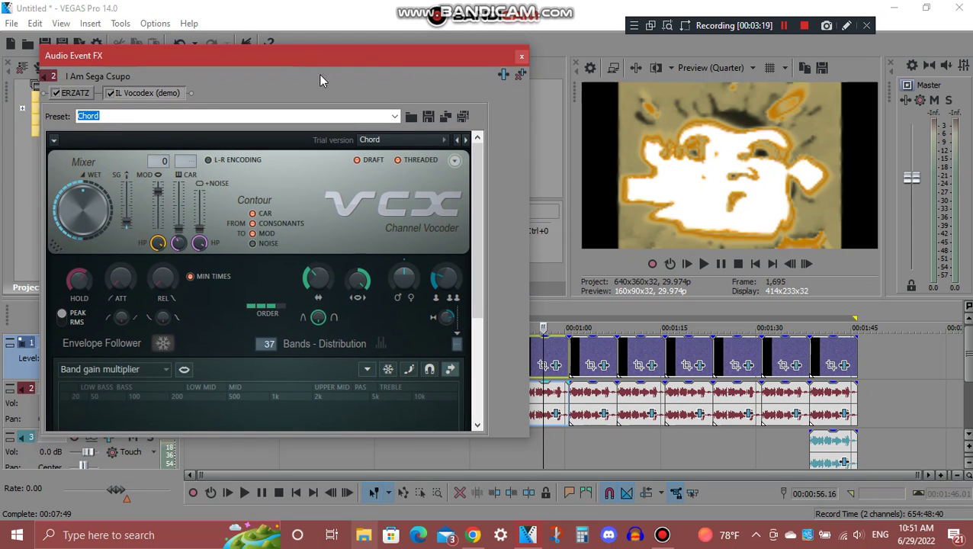
left_click_drag(473, 191, 474, 322)
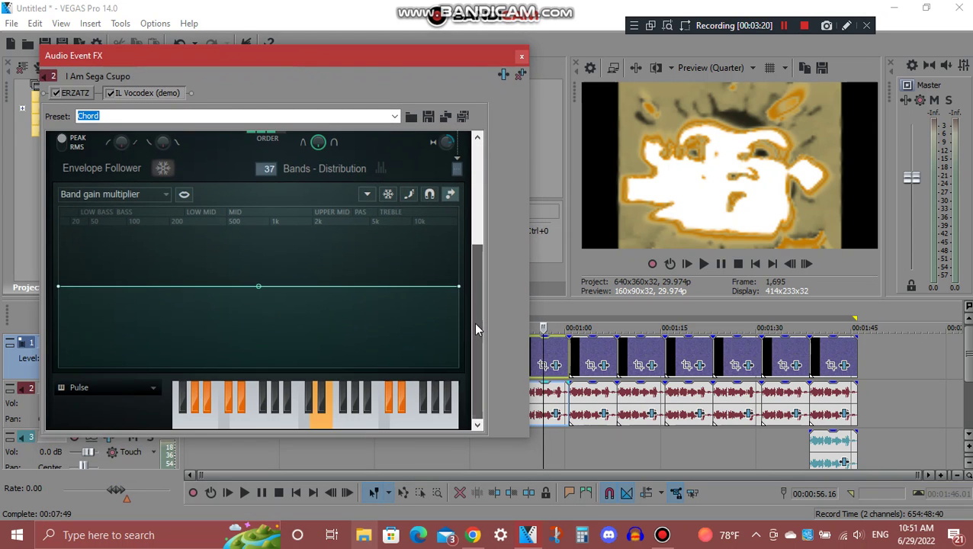
left_click(522, 58)
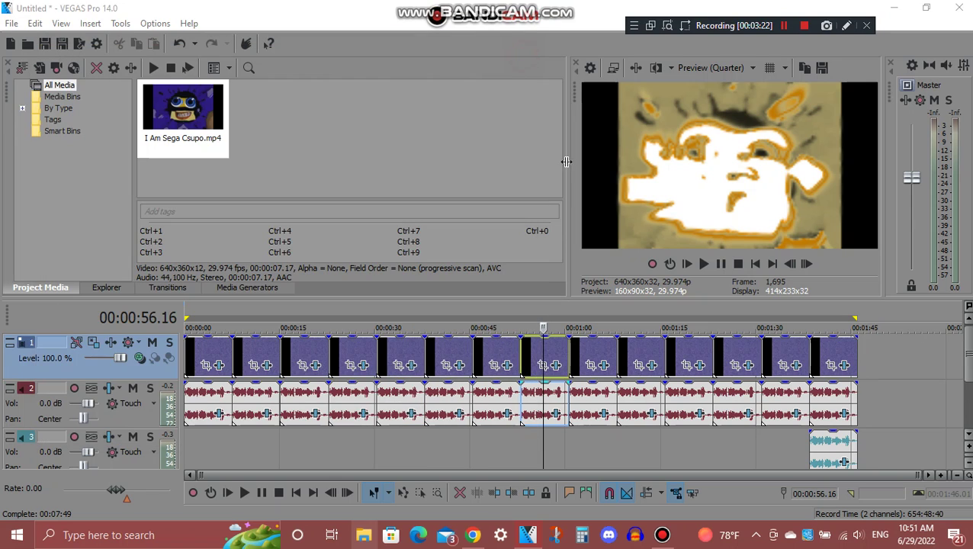
- Examine the ninth video clip's Gradient Map by stepping through its colour points
left_click(593, 354)
left_click(603, 366)
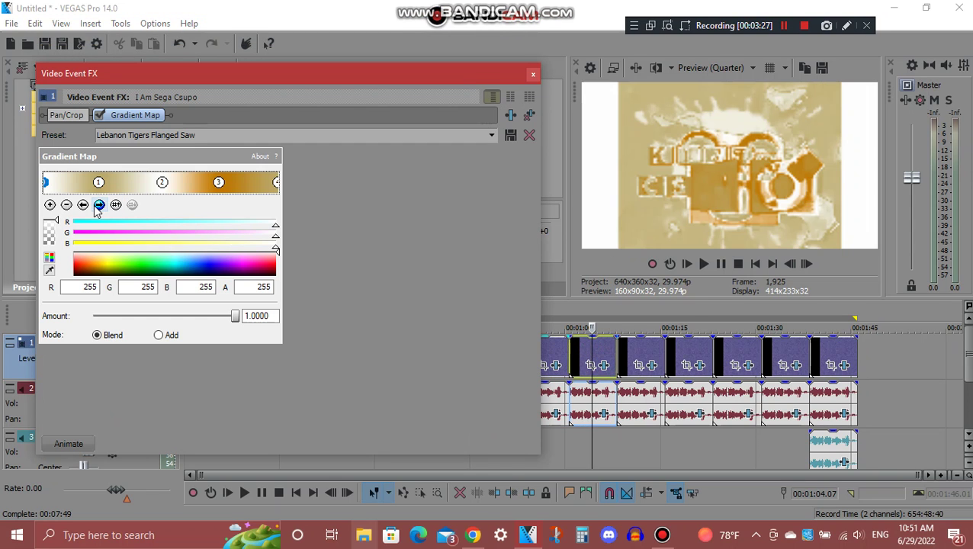
left_click(98, 209)
left_click(99, 208)
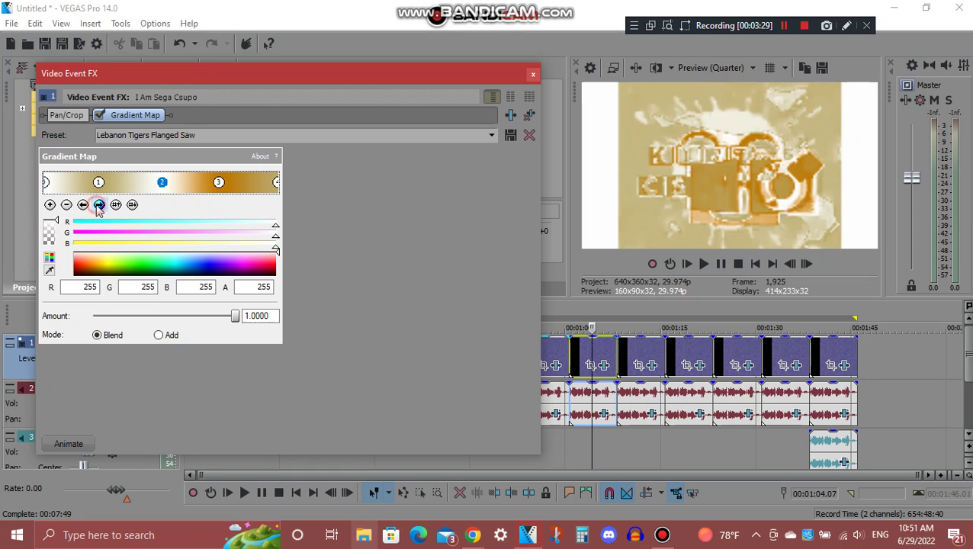
left_click(99, 204)
left_click(534, 73)
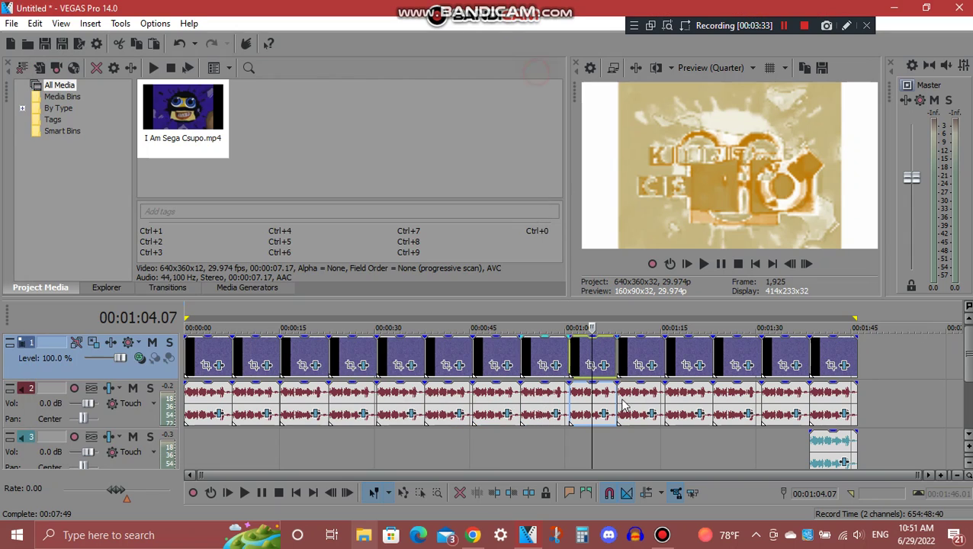
- Review the IL Vocodex settings on the ninth clip's audio, from the mixer down to the keyboard
left_click(604, 414)
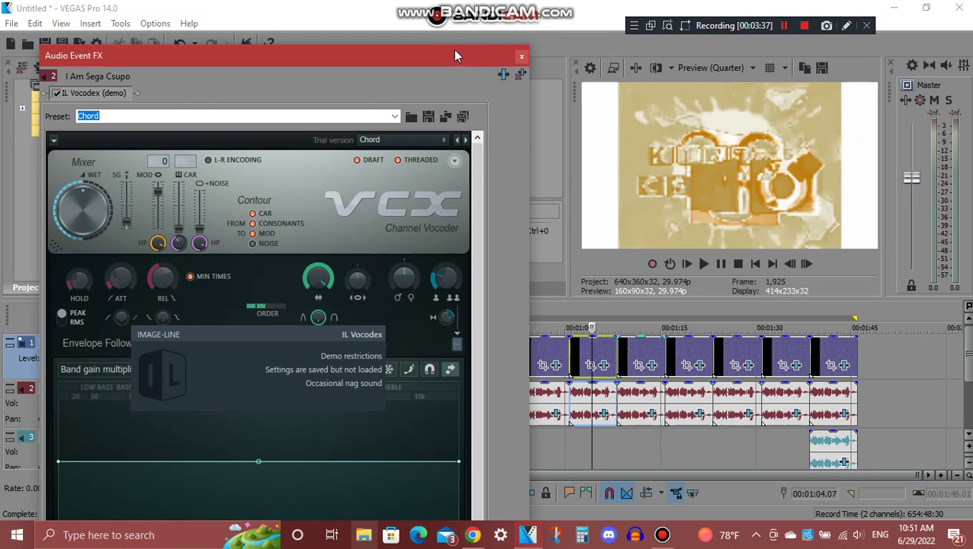
left_click_drag(447, 48, 445, 91)
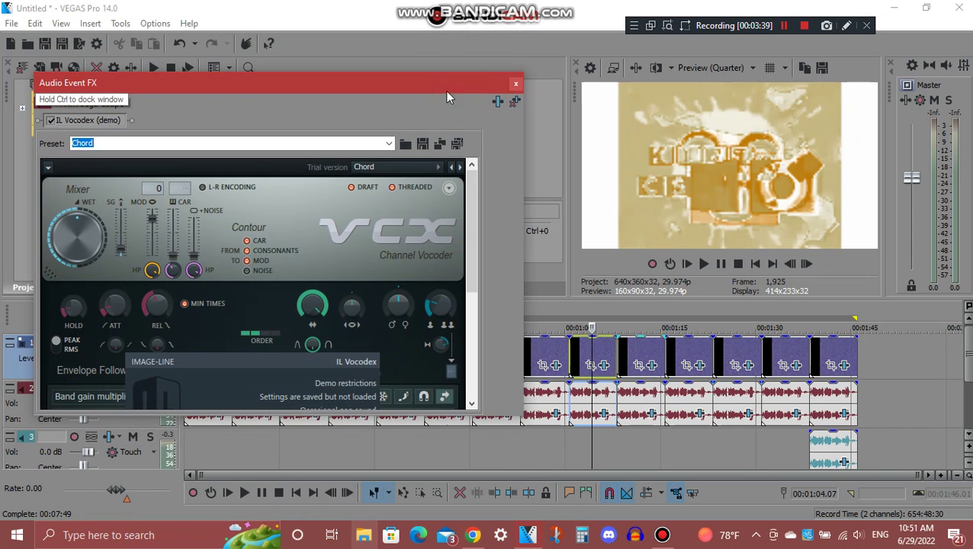
left_click_drag(470, 210, 475, 351)
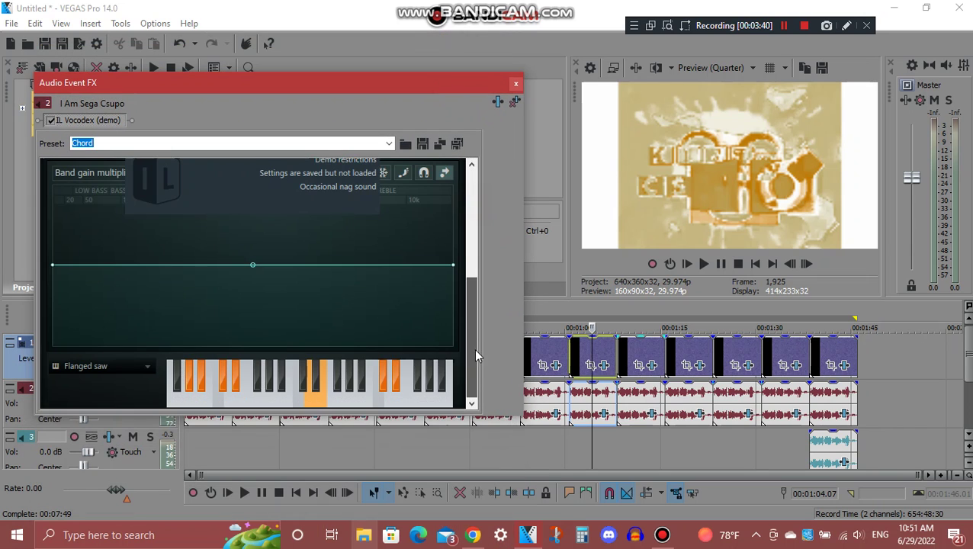
left_click(516, 83)
- Inspect the NewBlue LE Light Rays and TV Simulator settings on the tenth video clip
left_click(643, 358)
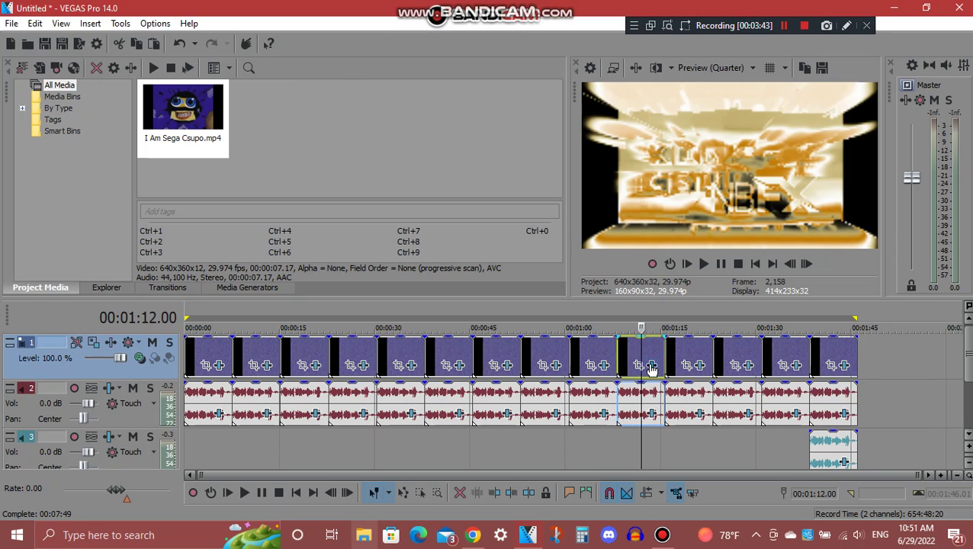
left_click(651, 366)
left_click(158, 117)
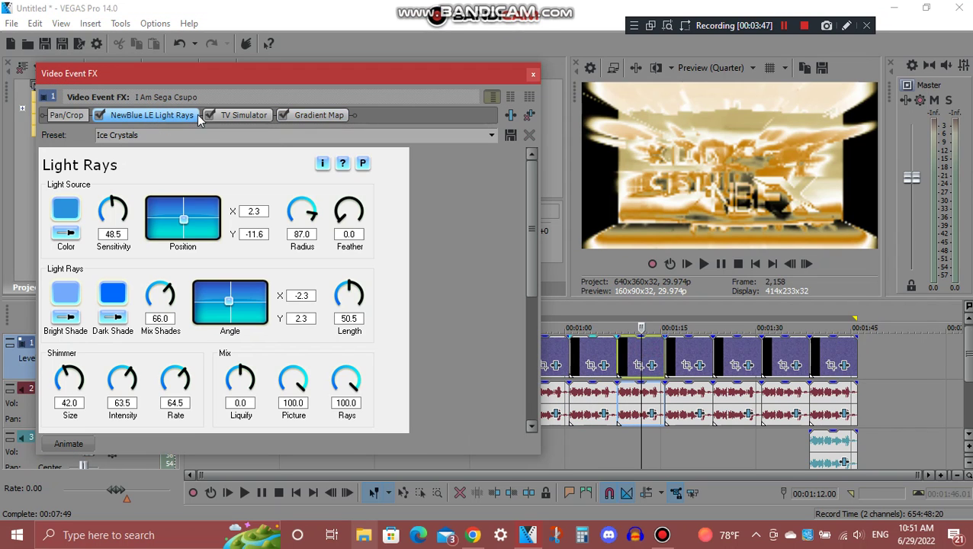
left_click(243, 115)
- Step through every colour point of the Gradient Map on the tenth video clip
left_click(310, 121)
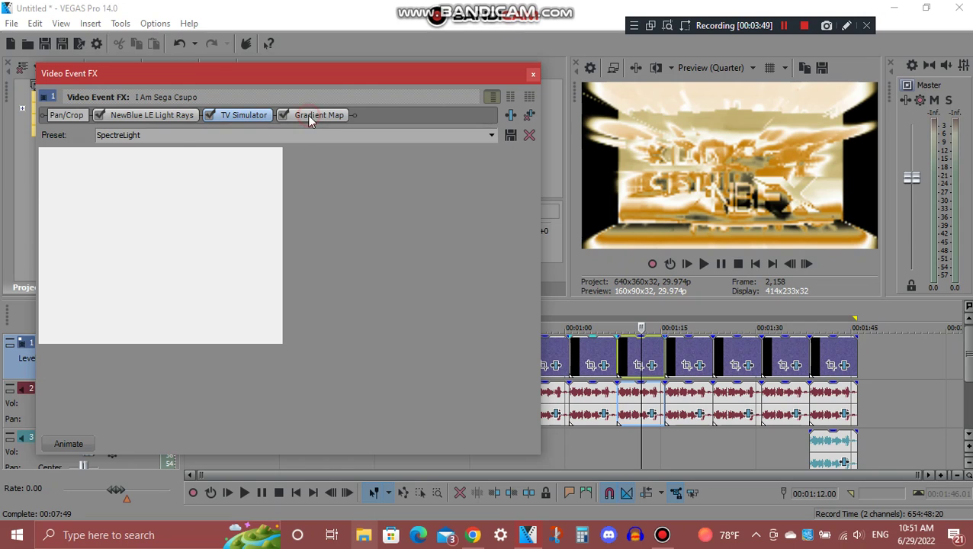
left_click(99, 205)
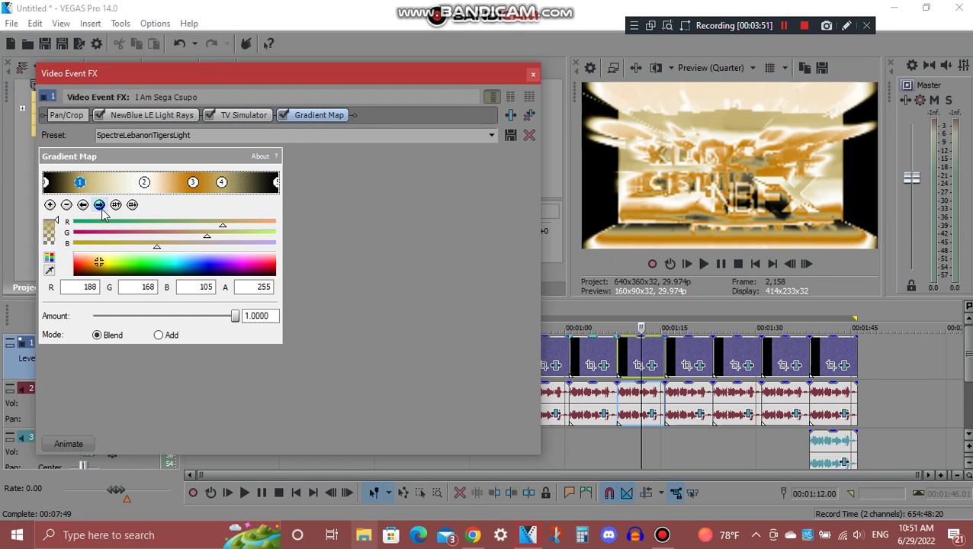
left_click(99, 205)
left_click(99, 206)
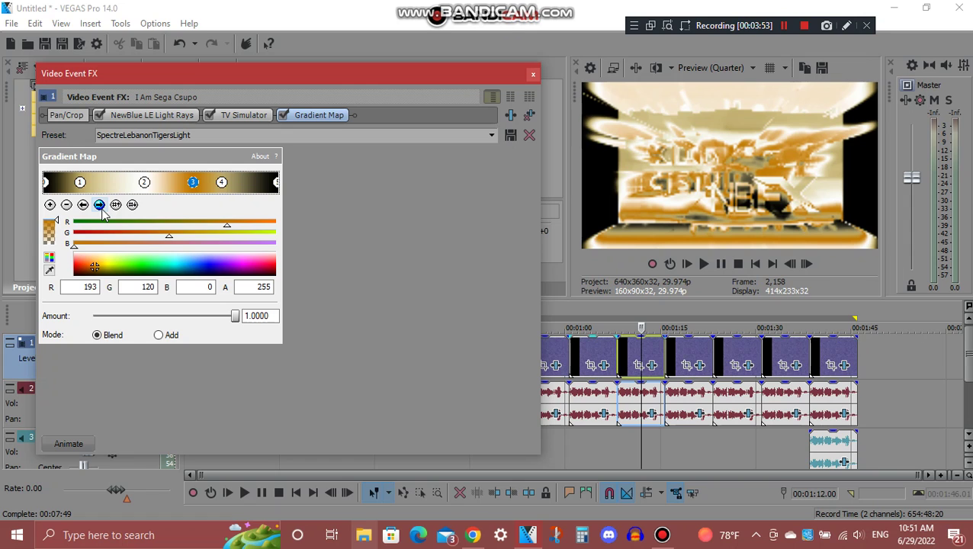
left_click(99, 205)
left_click(99, 205)
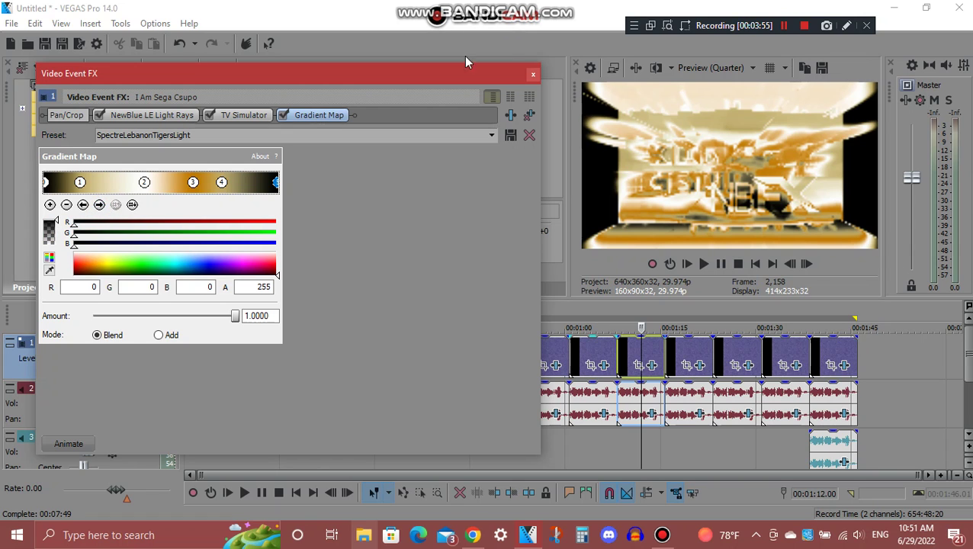
left_click(531, 76)
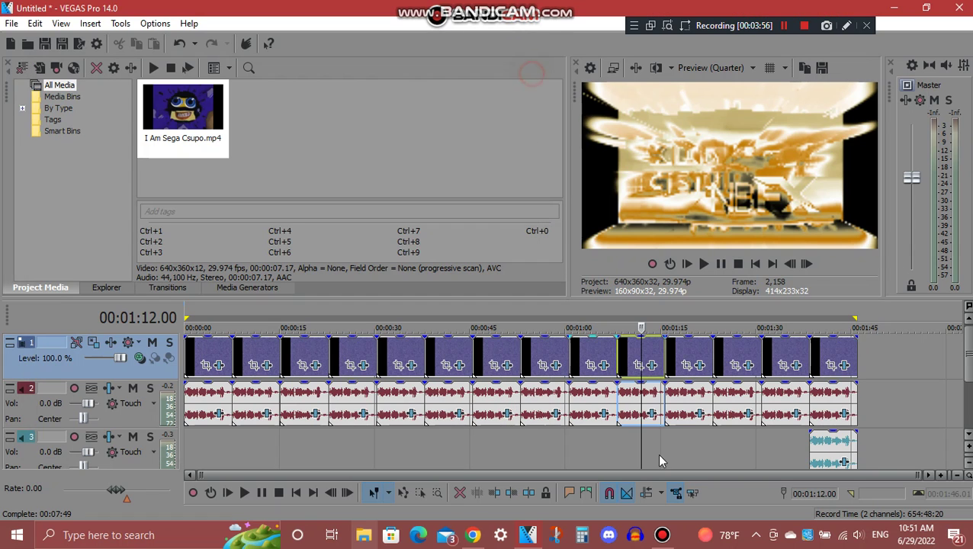
- Review the IL Vocodex settings on the tenth clip's audio, including the band gain and keyboard sections
left_click(650, 414)
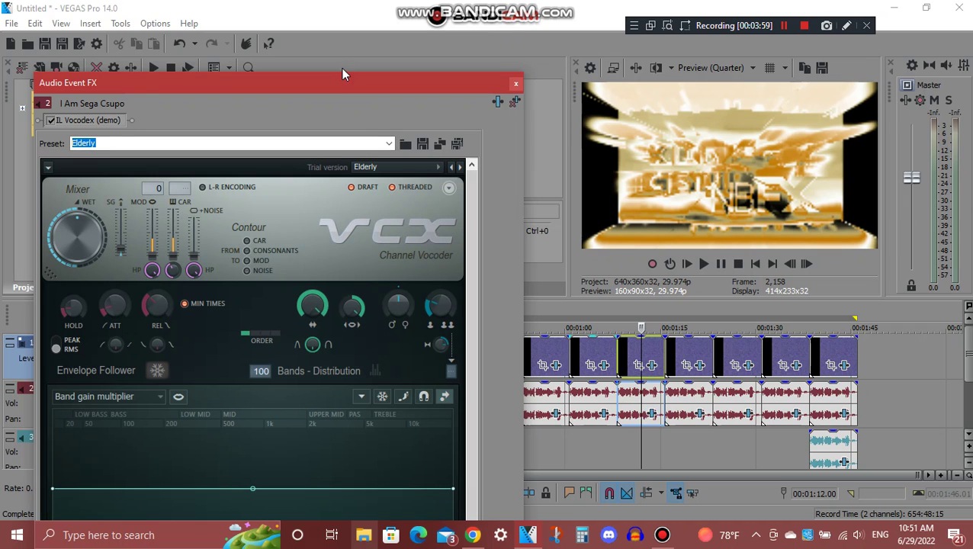
mouse_move(342, 74)
left_mouse_down()
mouse_move(350, 286)
mouse_move(356, 81)
left_mouse_up()
left_click_drag(475, 191, 478, 306)
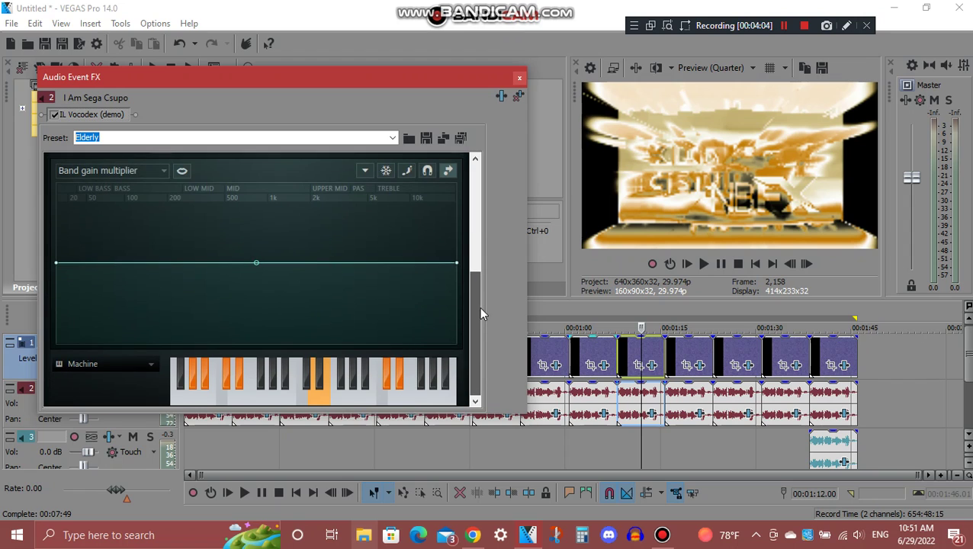
left_click(519, 80)
- Open the eleventh video clip's effects and step through every colour point of its Gradient Map
left_click(690, 354)
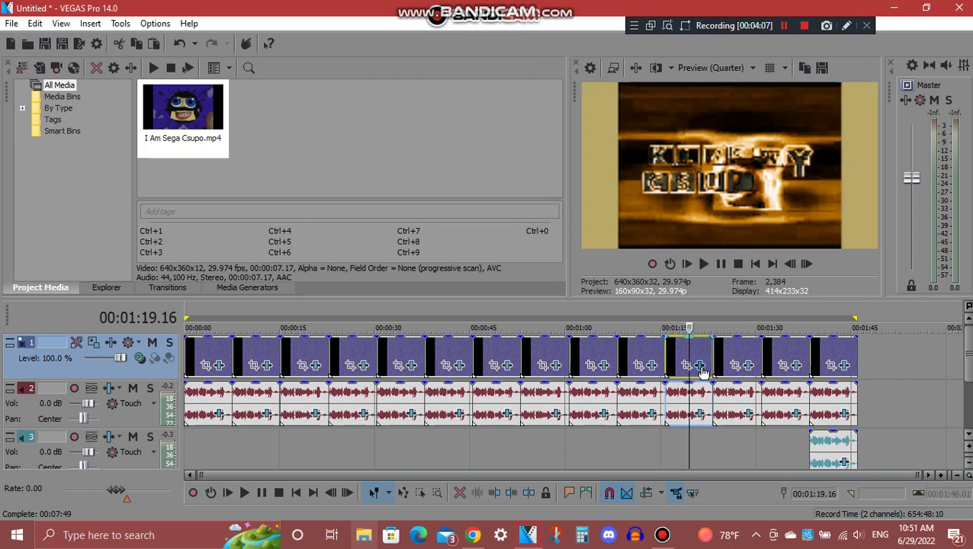
left_click(701, 368)
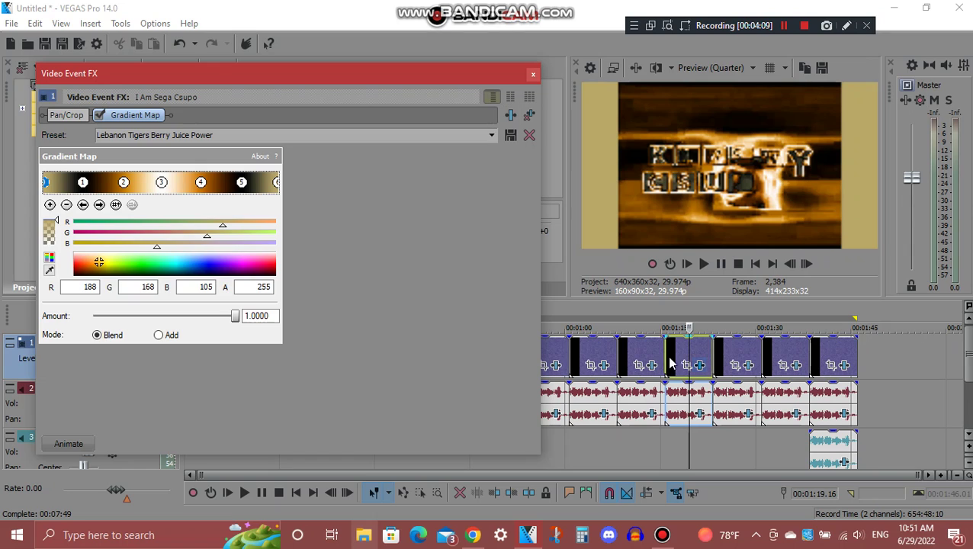
left_click(99, 204)
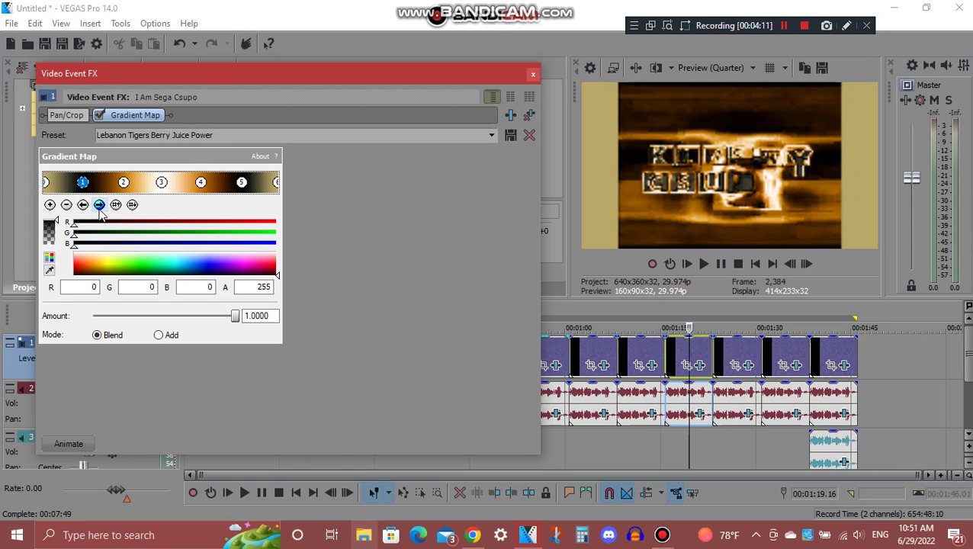
left_click(99, 207)
left_click(100, 206)
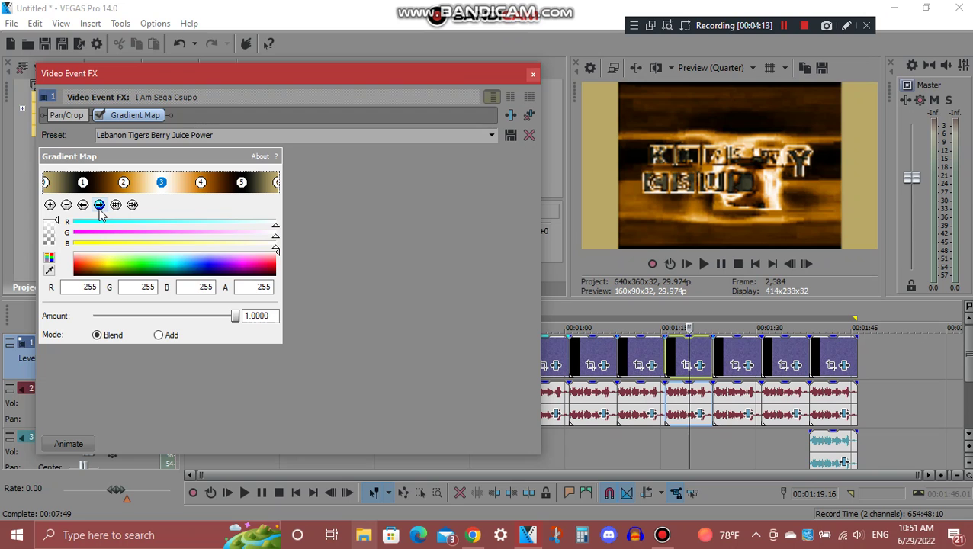
left_click(99, 206)
left_click(99, 206)
left_click(99, 204)
left_click(533, 73)
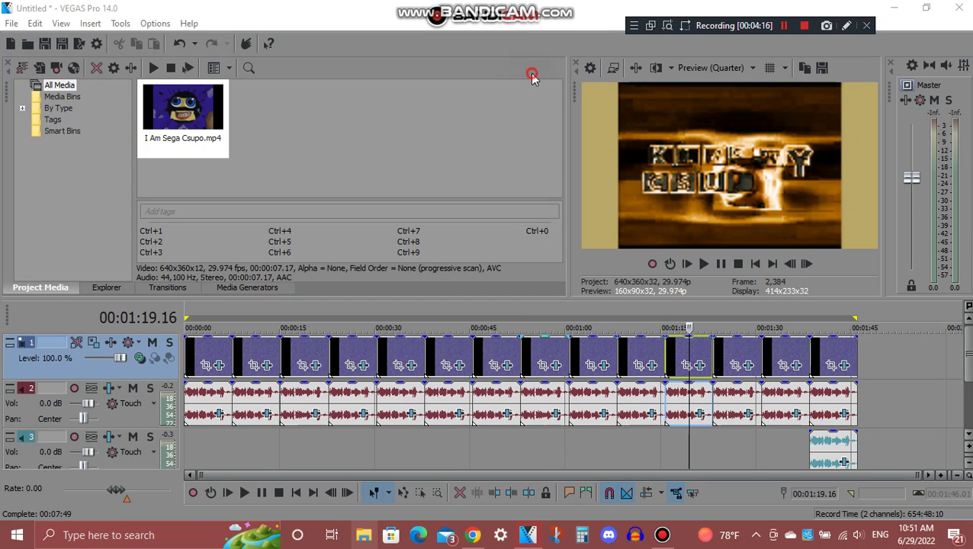
- Review the IL Vocodex settings on the eleventh clip's audio, down to its keyboard section
left_click(699, 414)
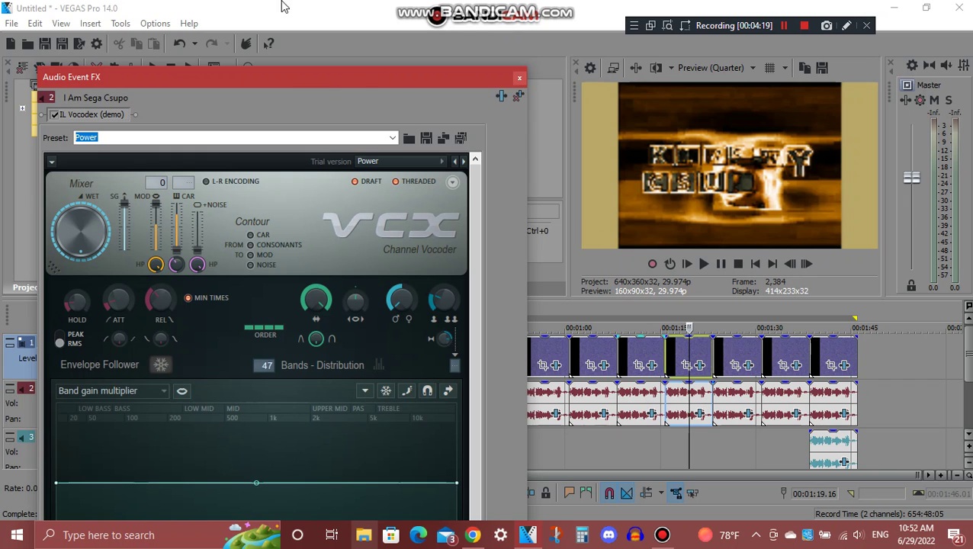
mouse_move(316, 69)
left_mouse_down()
mouse_move(320, 271)
mouse_move(308, 67)
mouse_move(323, 61)
left_mouse_up()
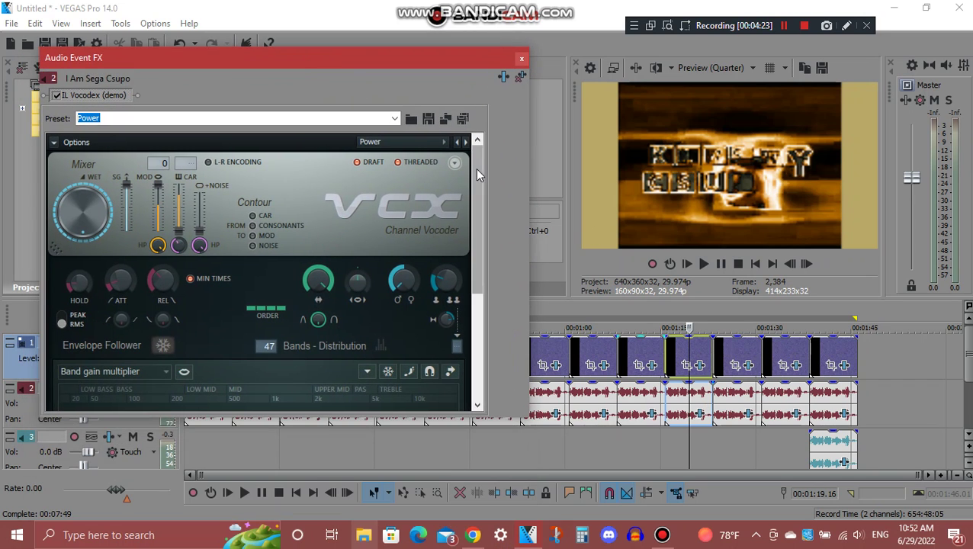
left_click_drag(475, 168, 483, 303)
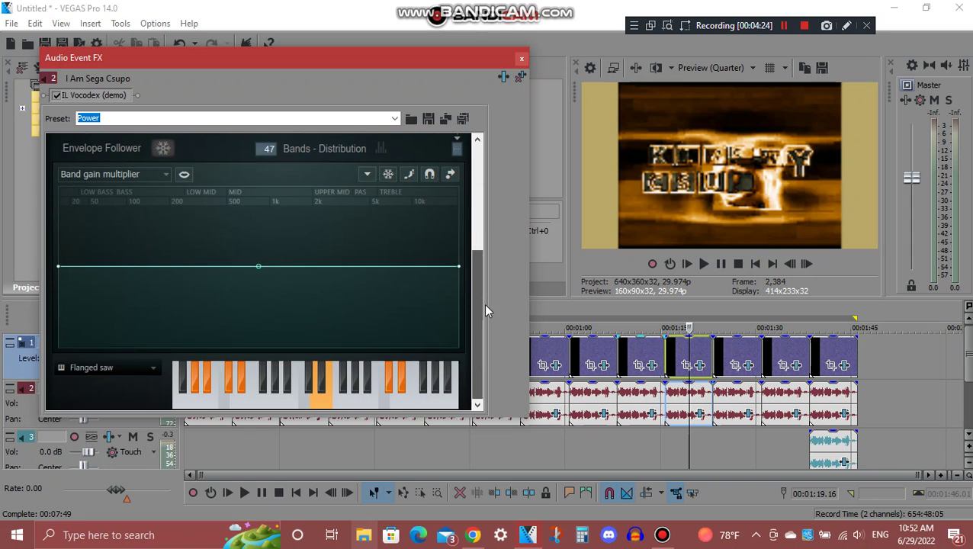
left_click(521, 58)
- Open the twelfth video clip's effects and step through every colour point of its Gradient Map
left_click(734, 349)
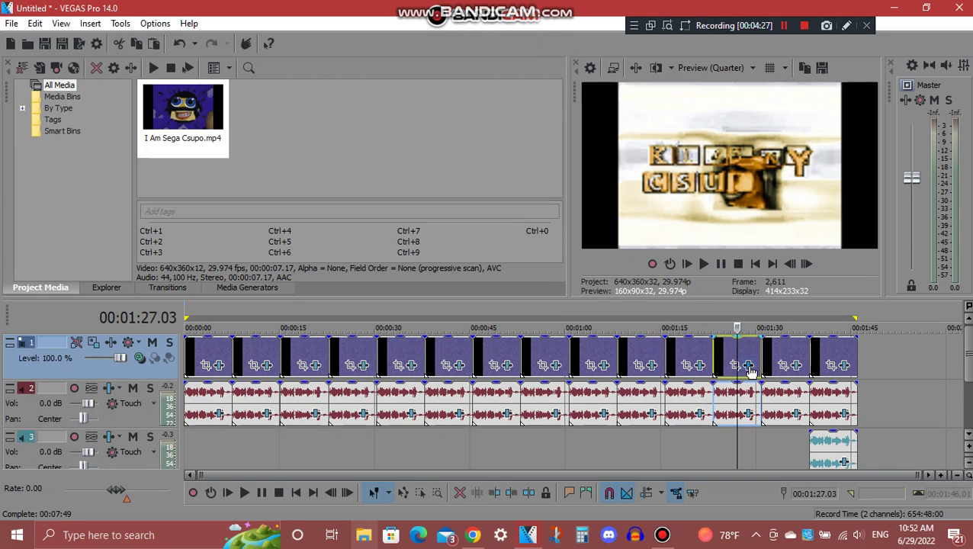
left_click(749, 365)
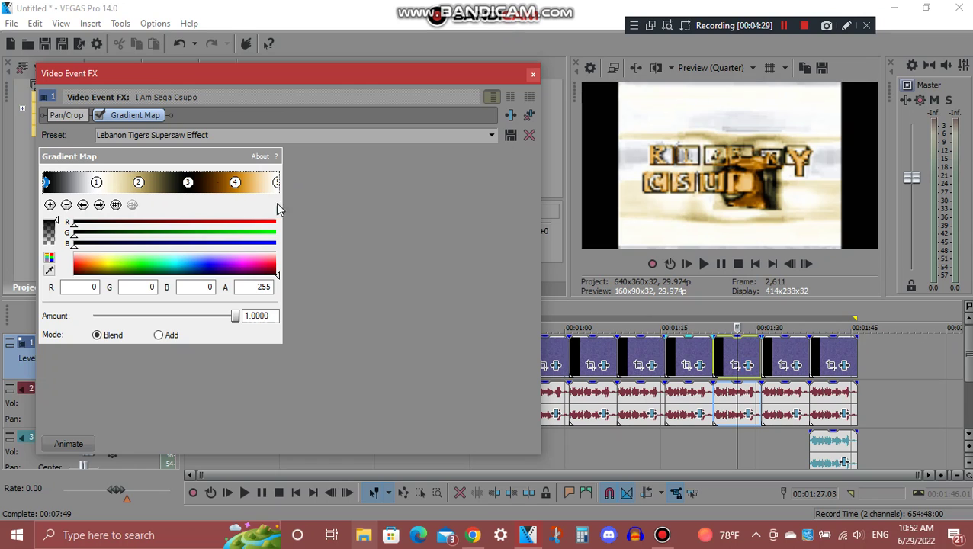
left_click(100, 205)
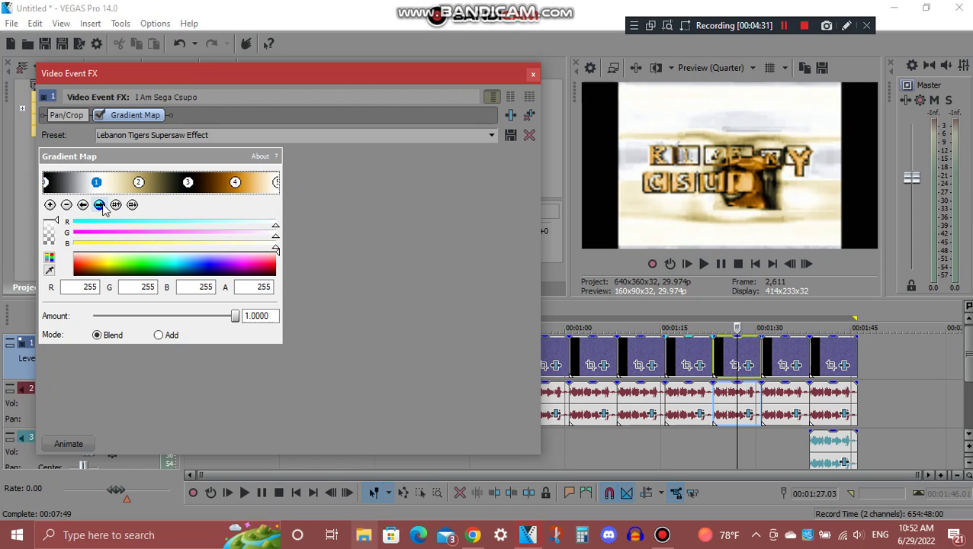
left_click(100, 205)
left_click(100, 205)
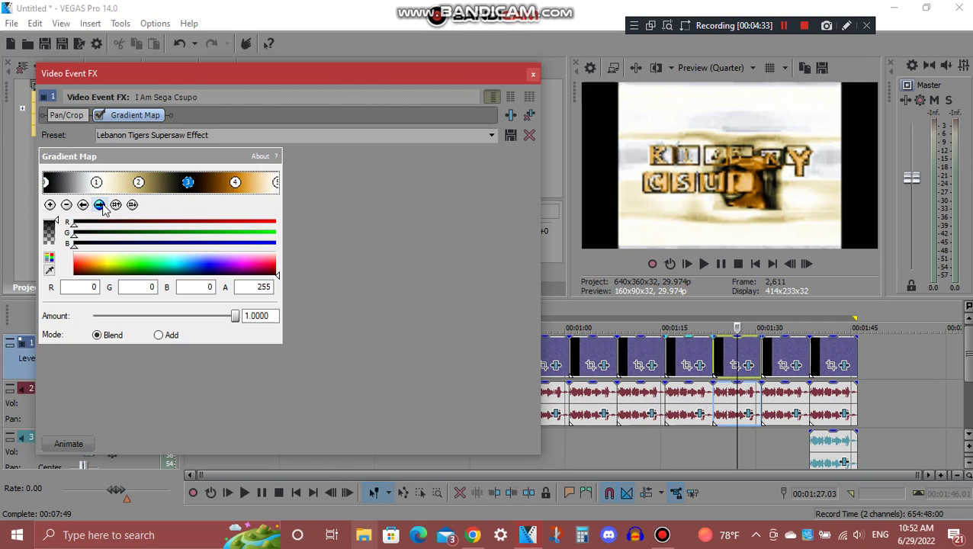
left_click(100, 205)
left_click(100, 205)
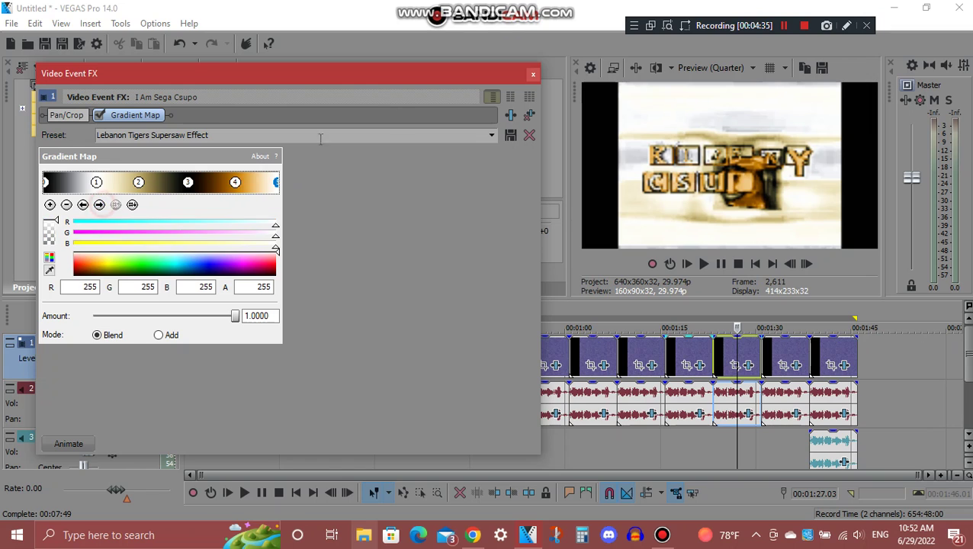
left_click(533, 74)
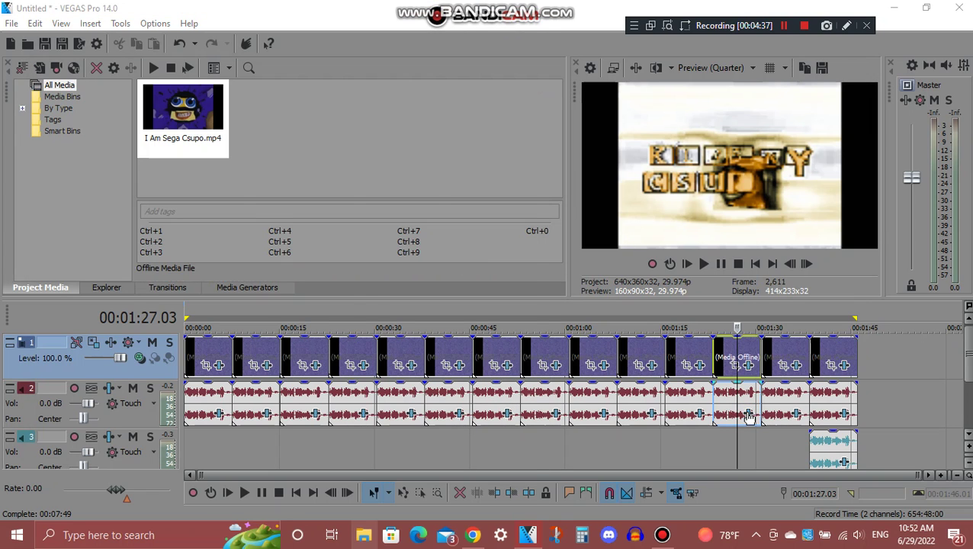
- Review the IL Vocodex settings on the twelfth clip's audio, down to the band gain and keyboard sections
left_click(749, 414)
left_click_drag(362, 48, 353, 14)
left_click_drag(471, 146, 461, 297)
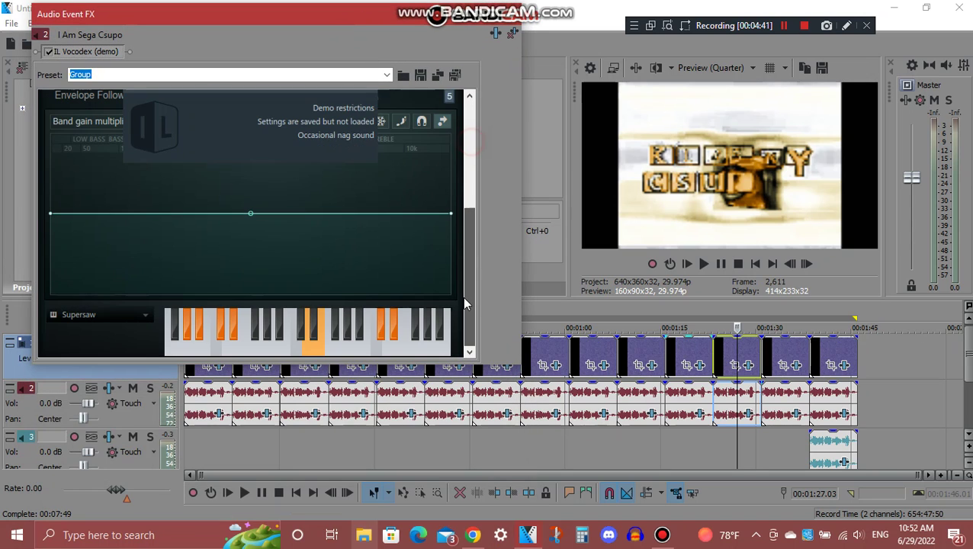
left_click(512, 22)
- Open the thirteenth video clip's effects and review its Rays and NewBlue LE Light Bender settings
left_click(785, 355)
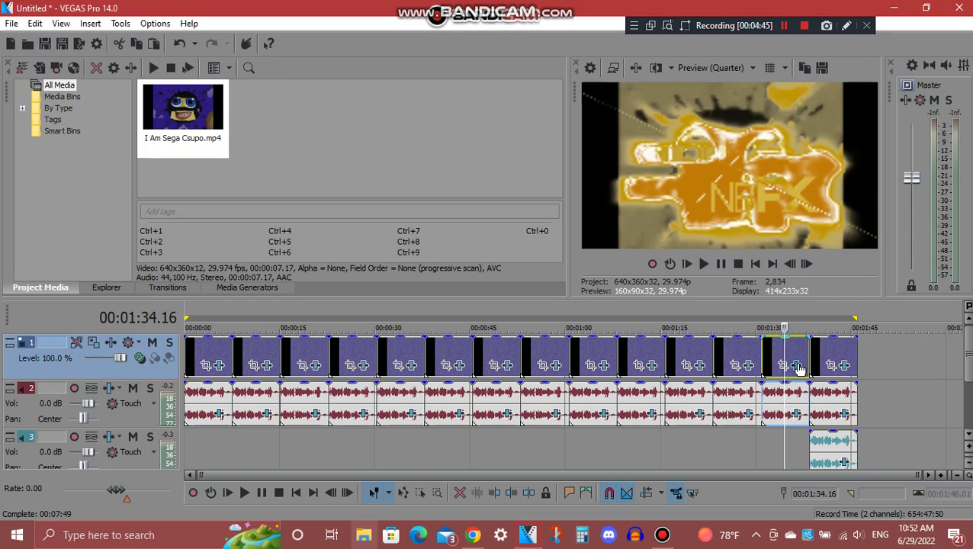
left_click(797, 366)
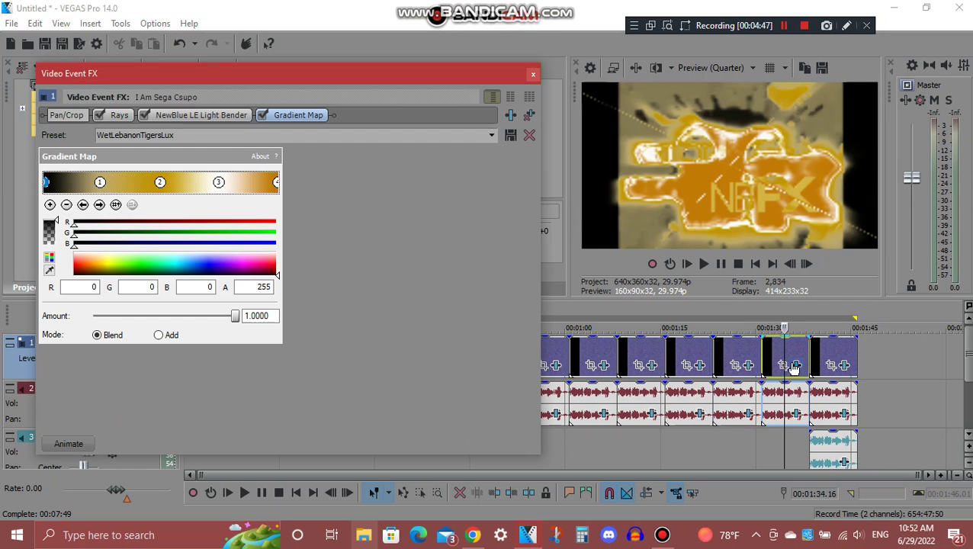
left_click(120, 115)
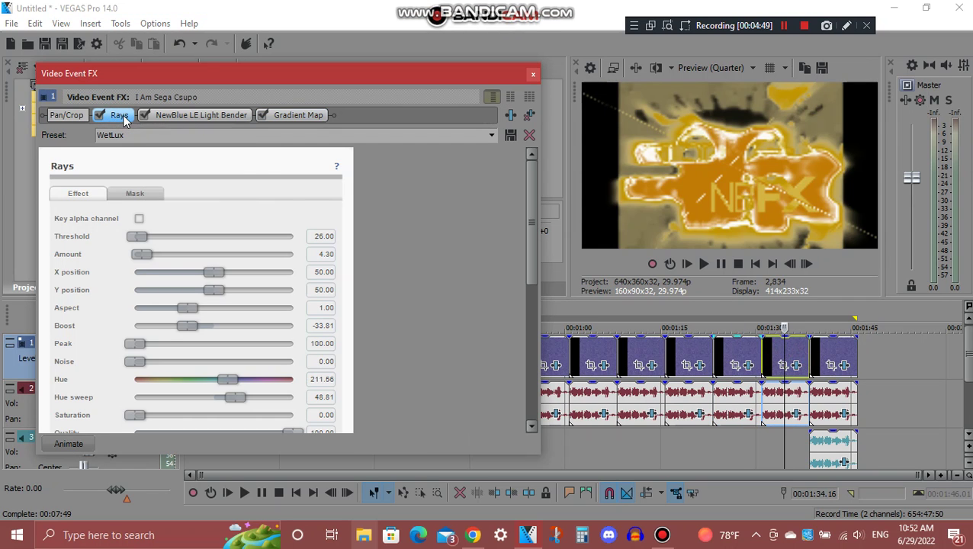
scroll(359, 219, "down", 1)
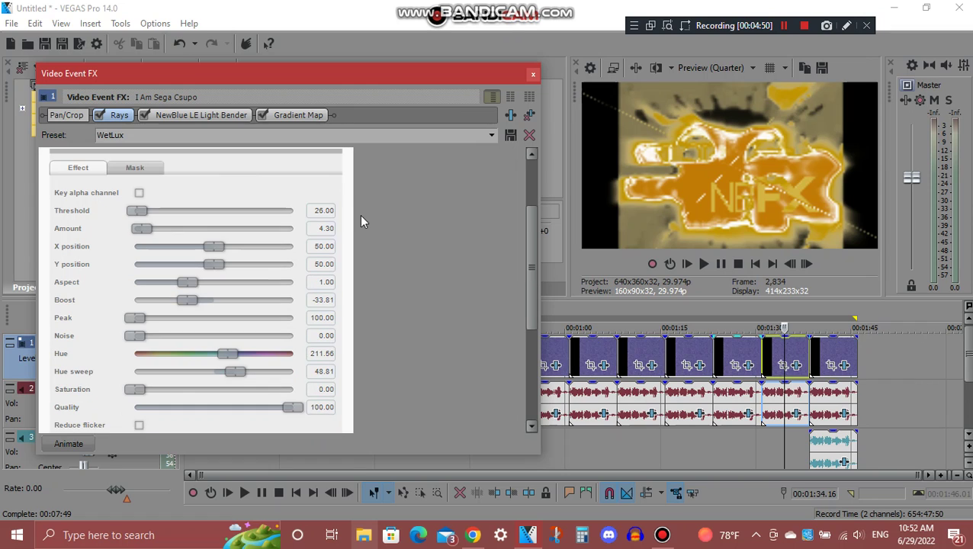
left_click(233, 115)
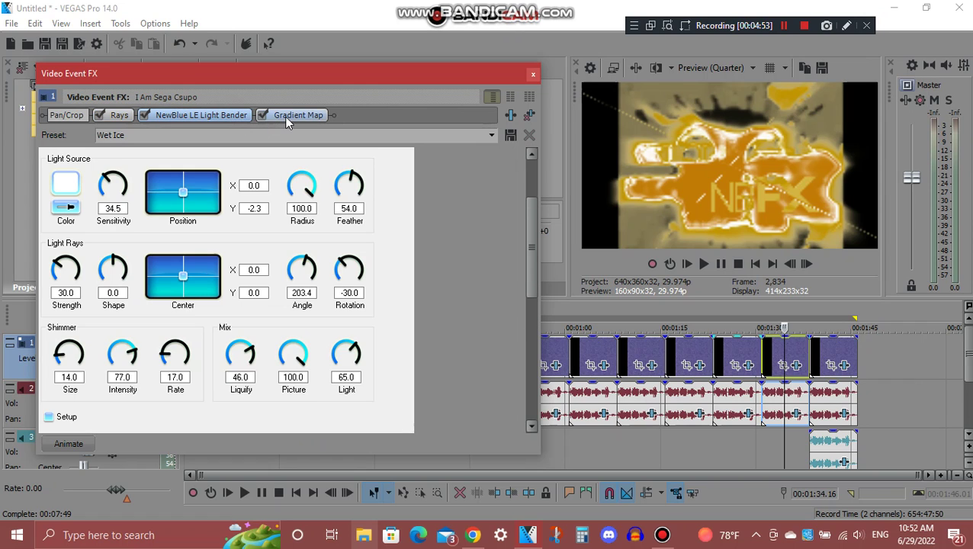
- Step through every colour point of the Gradient Map on the thirteenth video clip
left_click(287, 119)
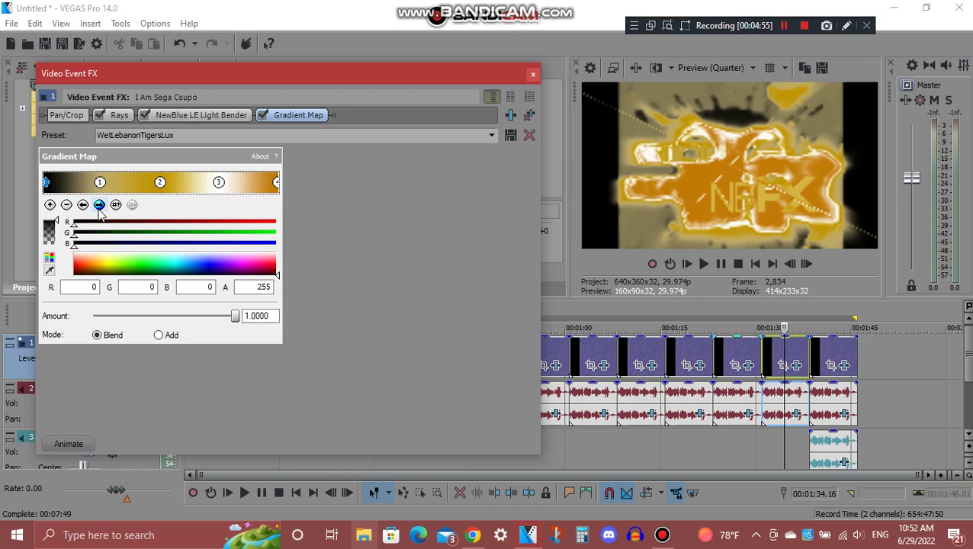
left_click(99, 205)
left_click(99, 205)
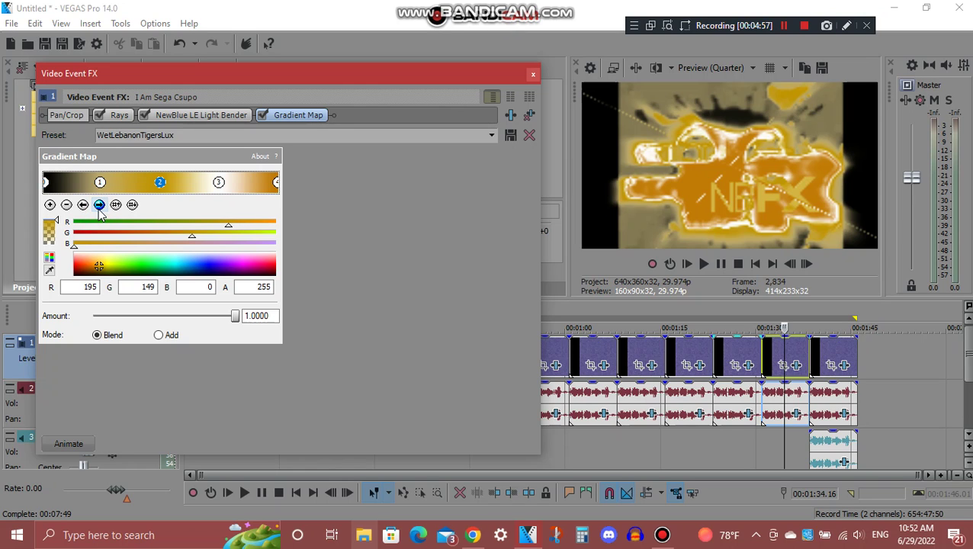
left_click(99, 205)
left_click(99, 206)
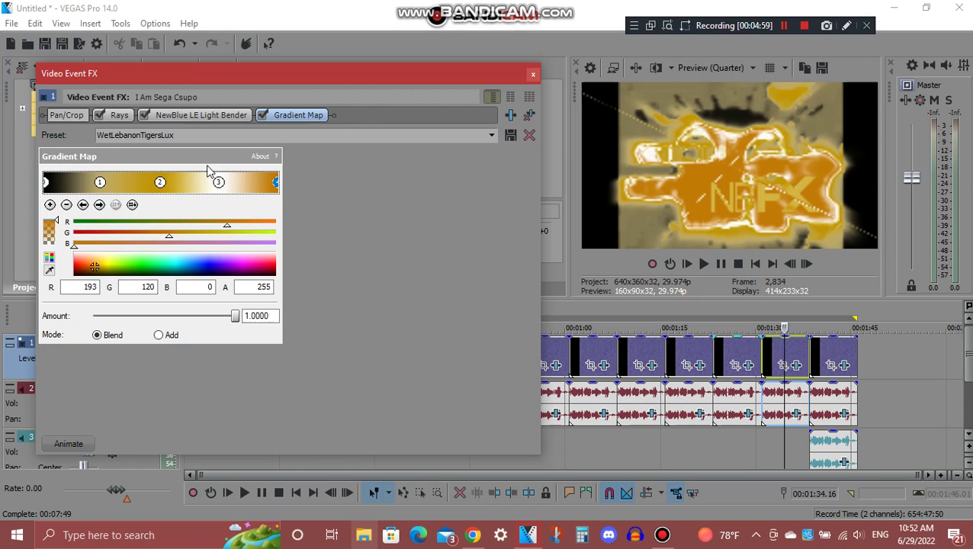
left_click(533, 74)
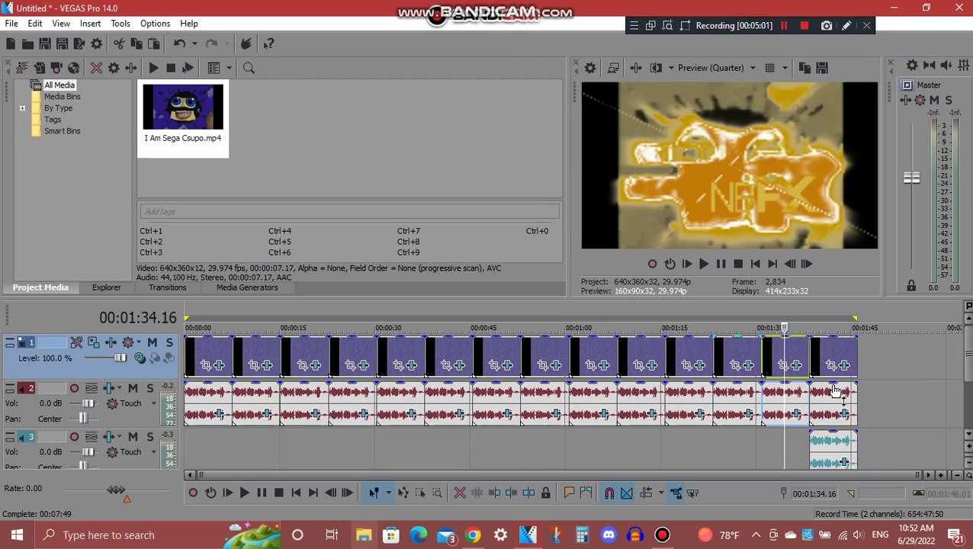
- Review the tb_grumblebum and IL Vocodex settings on the thirteenth clip's audio, including the Vocodex keyboard section
left_click(795, 415)
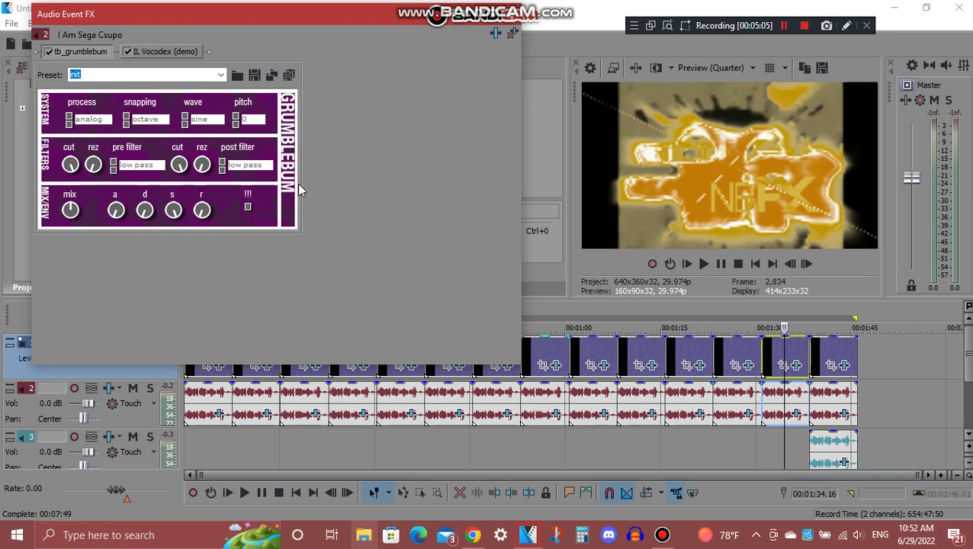
left_click(186, 46)
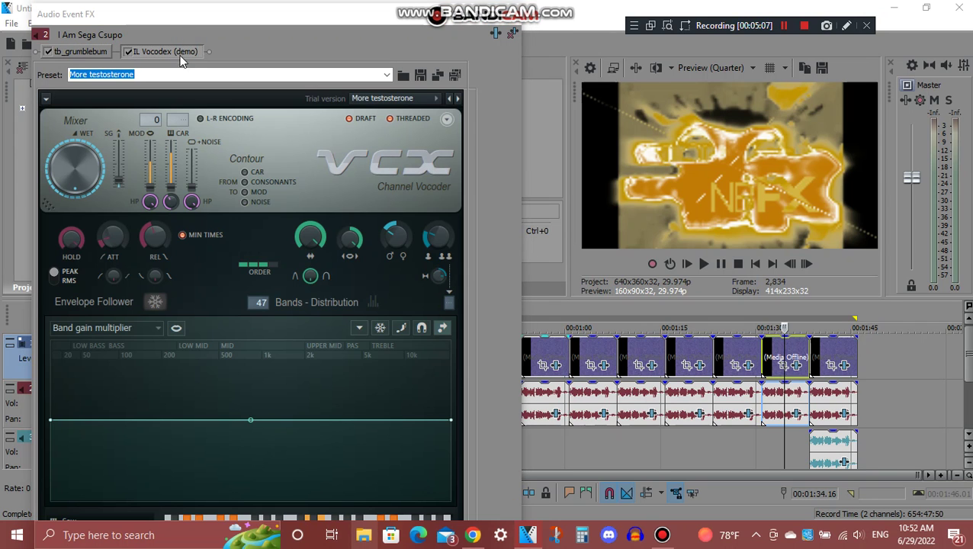
left_click_drag(290, 14, 315, 79)
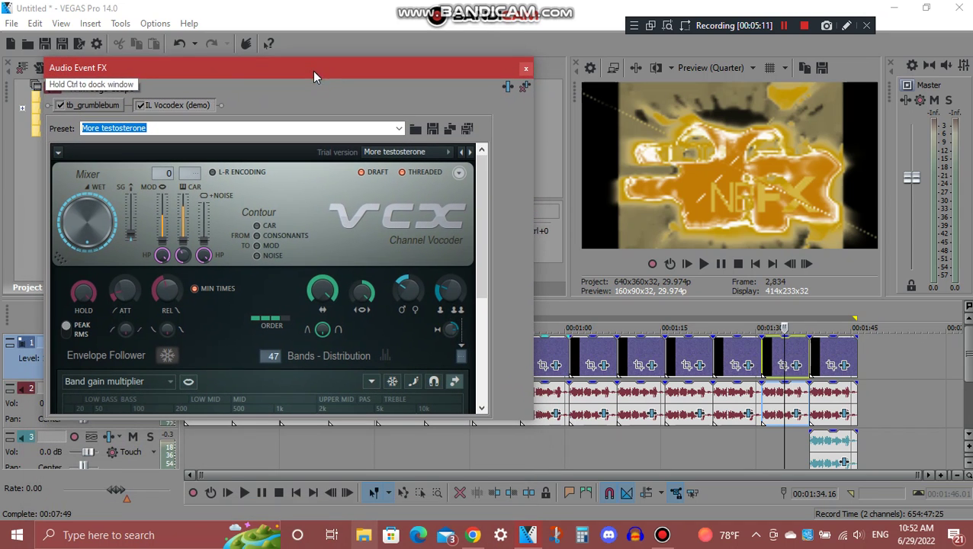
left_click_drag(483, 181, 480, 319)
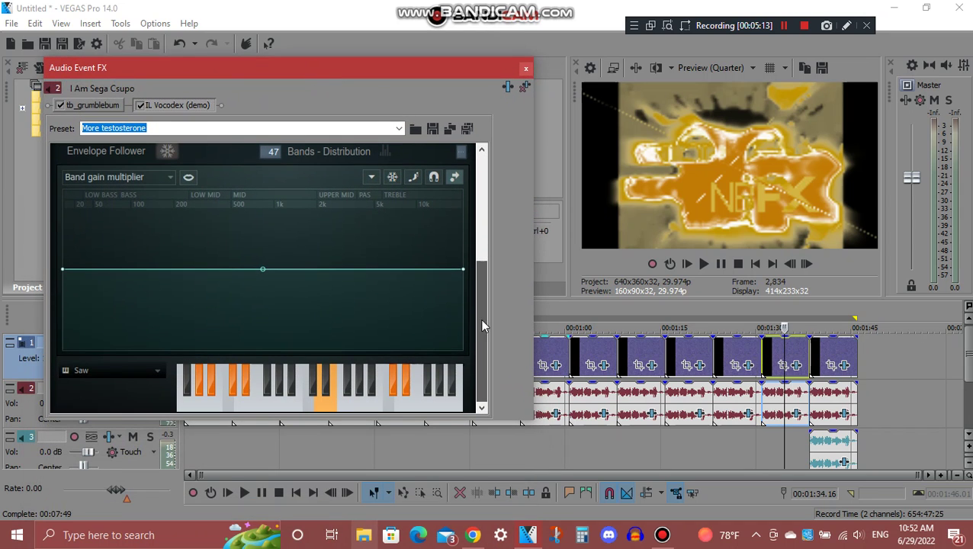
left_click(526, 69)
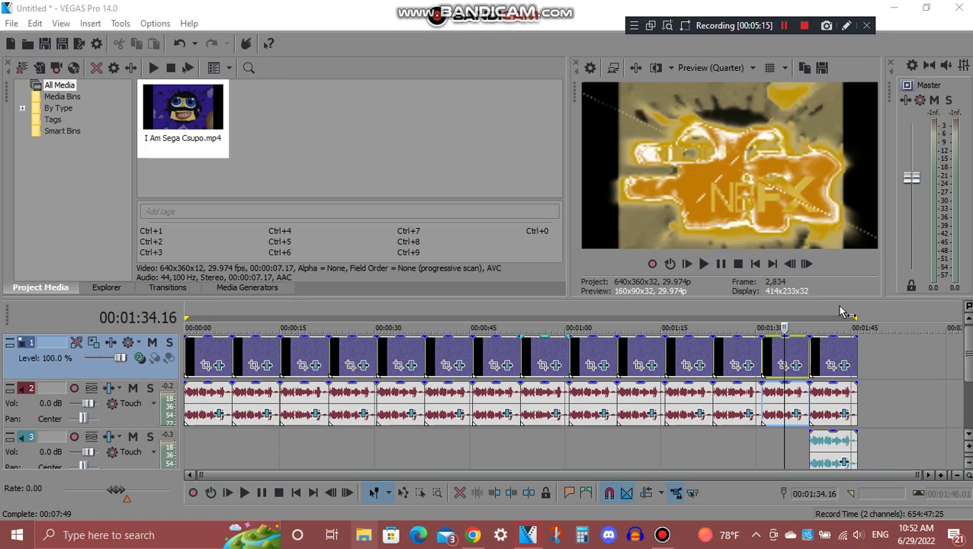
- Open the fourteenth video clip's effects and step through every colour point of its Gradient Map
left_click(832, 364)
left_click(845, 365)
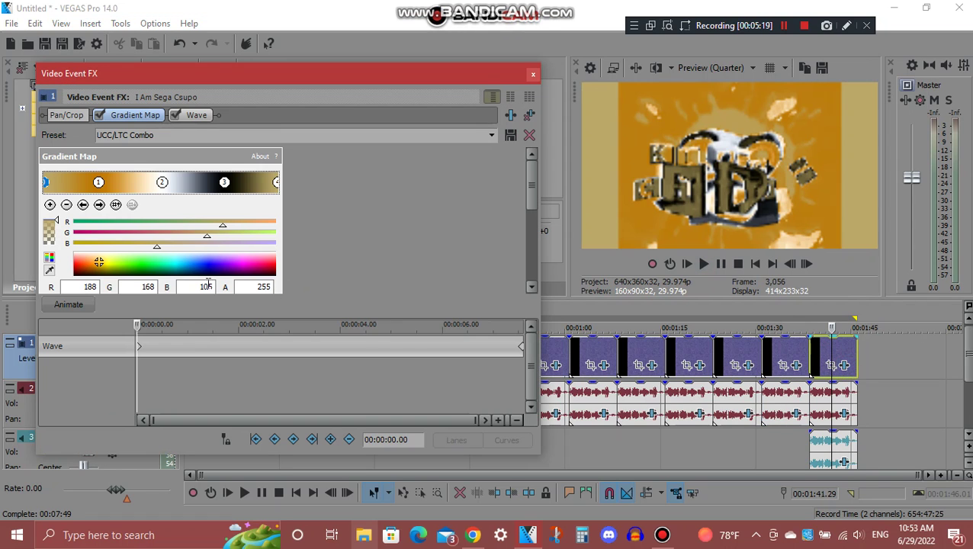
left_click(99, 204)
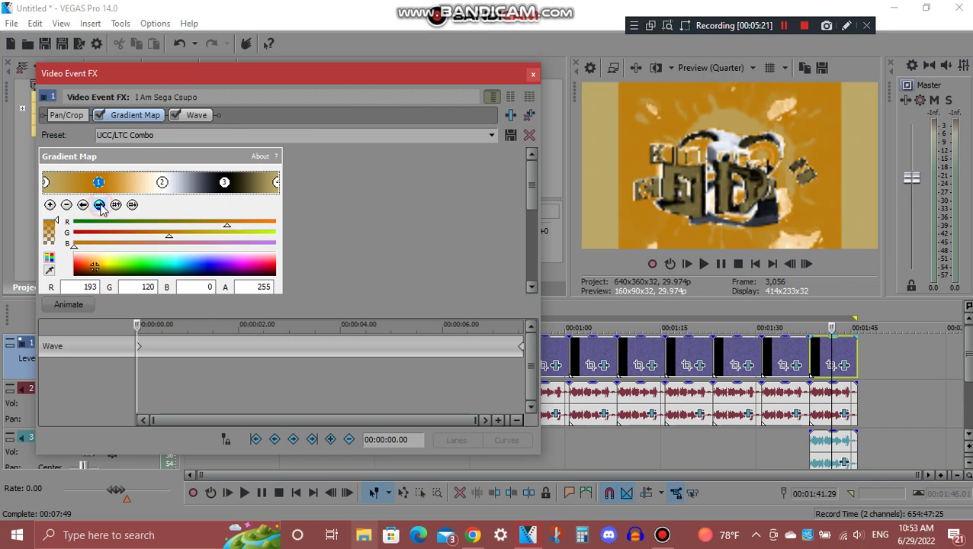
left_click(99, 204)
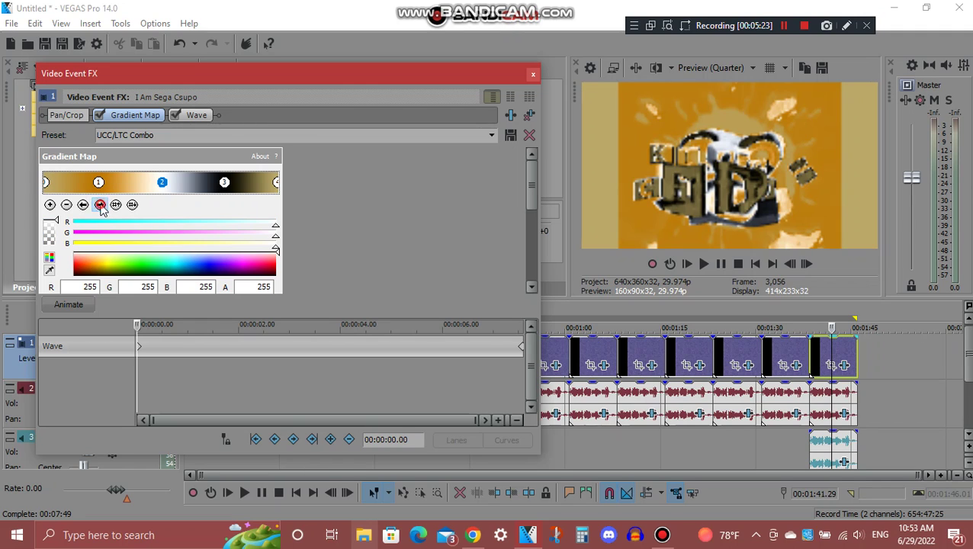
left_click(99, 204)
left_click(99, 204)
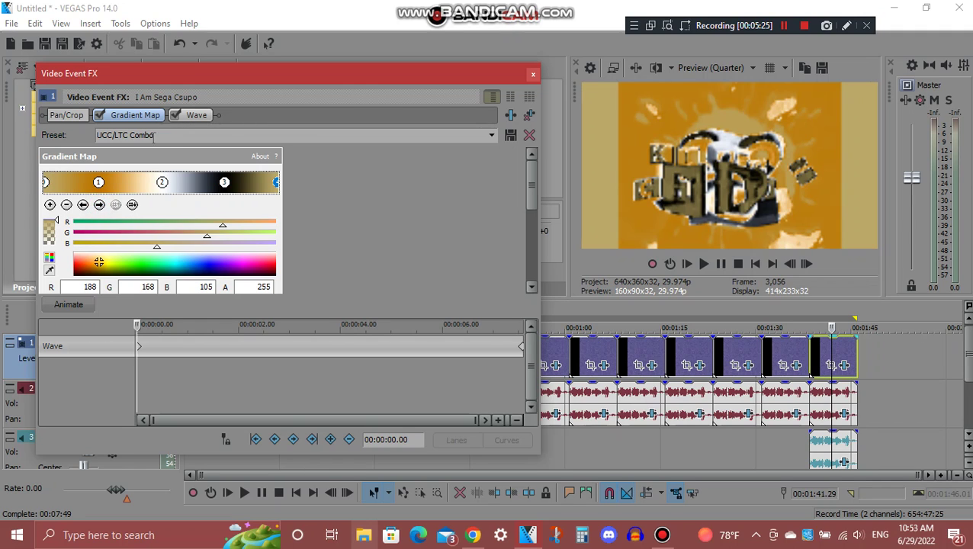
- Review the Wave effect's values at the first and last keyframes on the fourteenth video clip
left_click(190, 116)
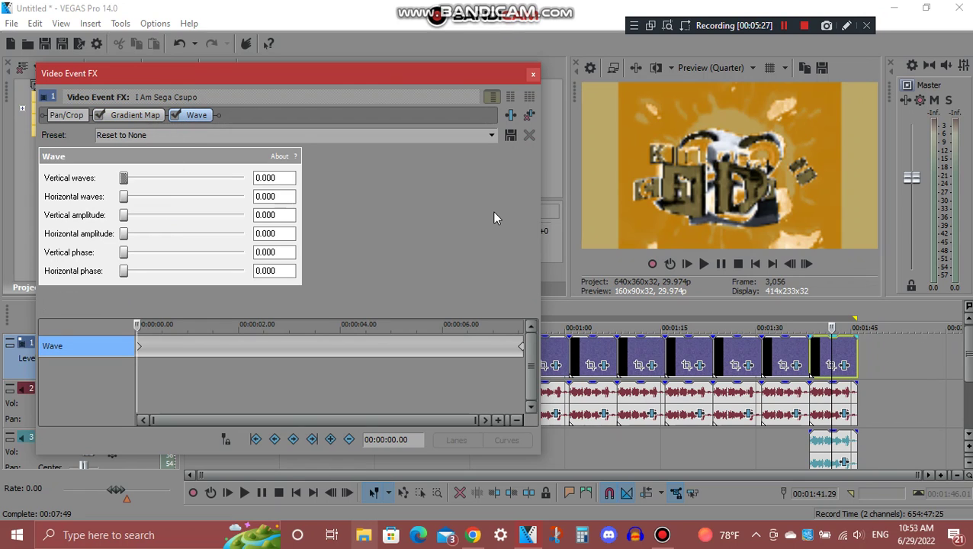
left_click_drag(123, 196, 199, 196)
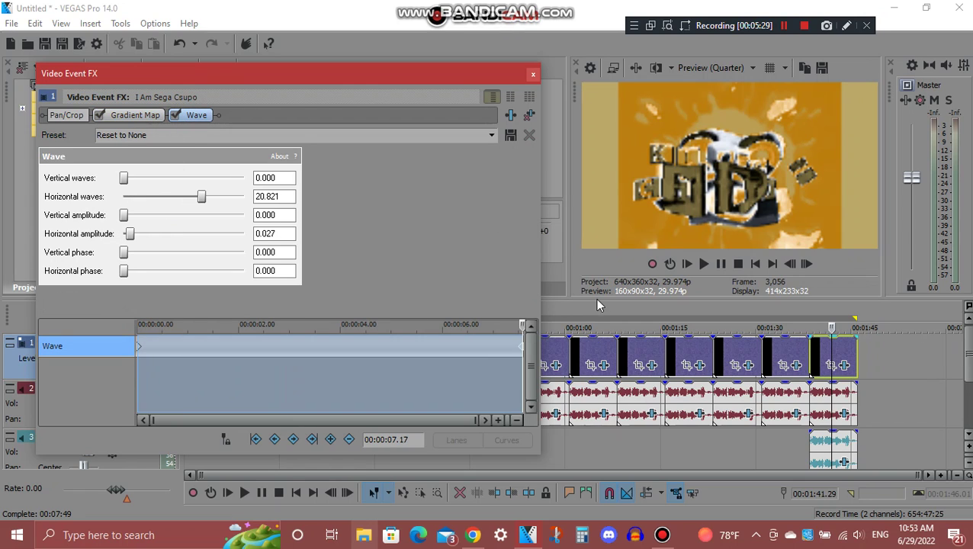
left_click(532, 74)
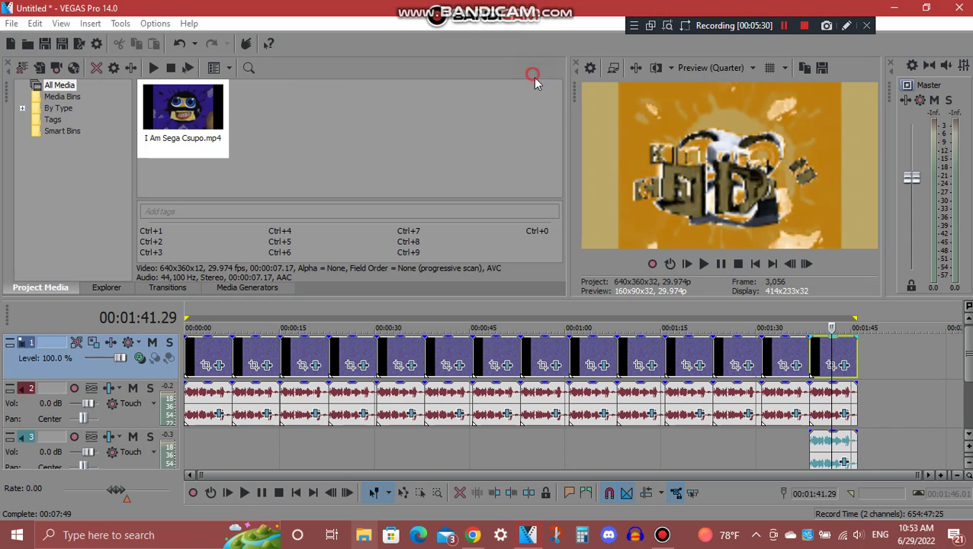
- Review the IL Vocodex settings on the fourteenth clip's track 2 audio, down to its keyboard section
left_click(846, 412)
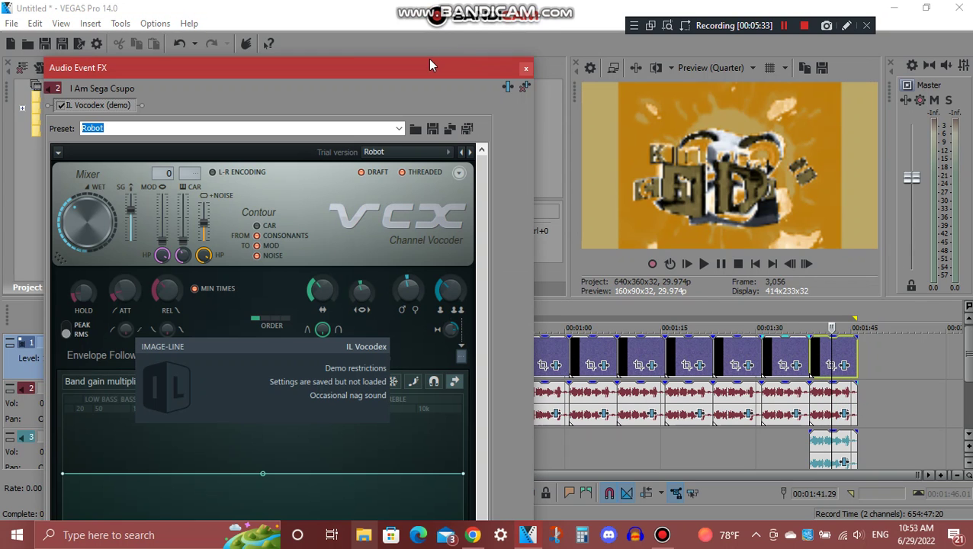
mouse_move(426, 57)
left_mouse_down()
mouse_move(413, 283)
mouse_move(417, 87)
mouse_move(427, 61)
left_mouse_up()
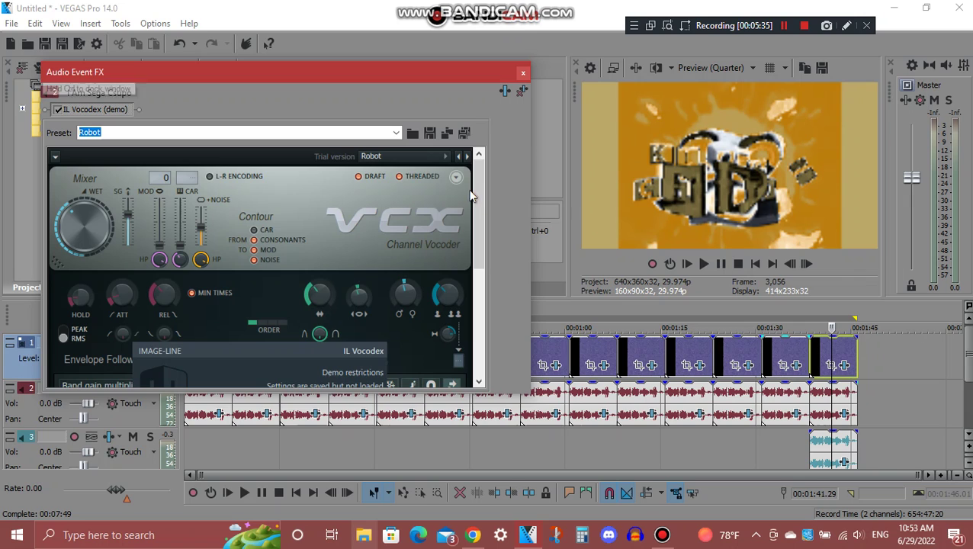
scroll(478, 222, "down", 10)
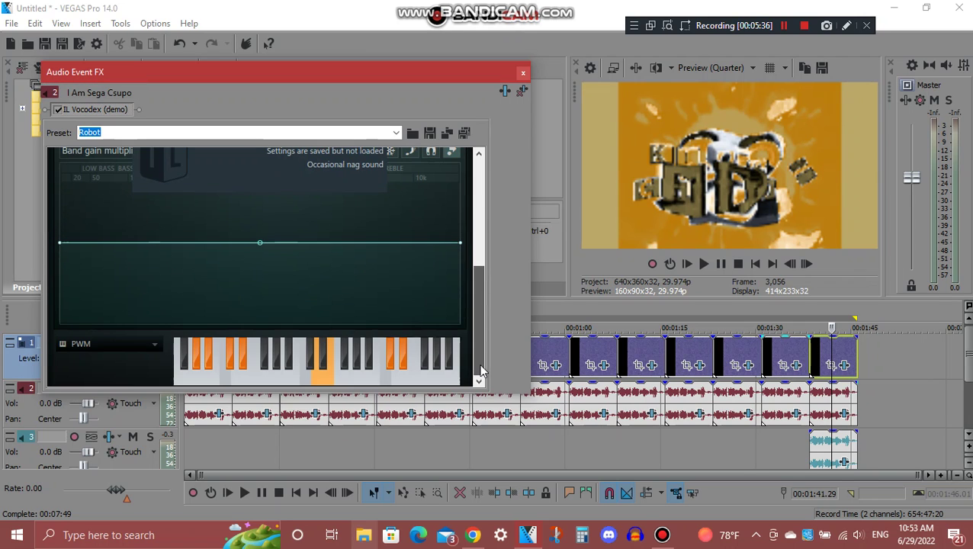
left_click(523, 73)
- Review the IL Vocodex and Pitch Shift settings on the audio clip on track 3
left_click(844, 462)
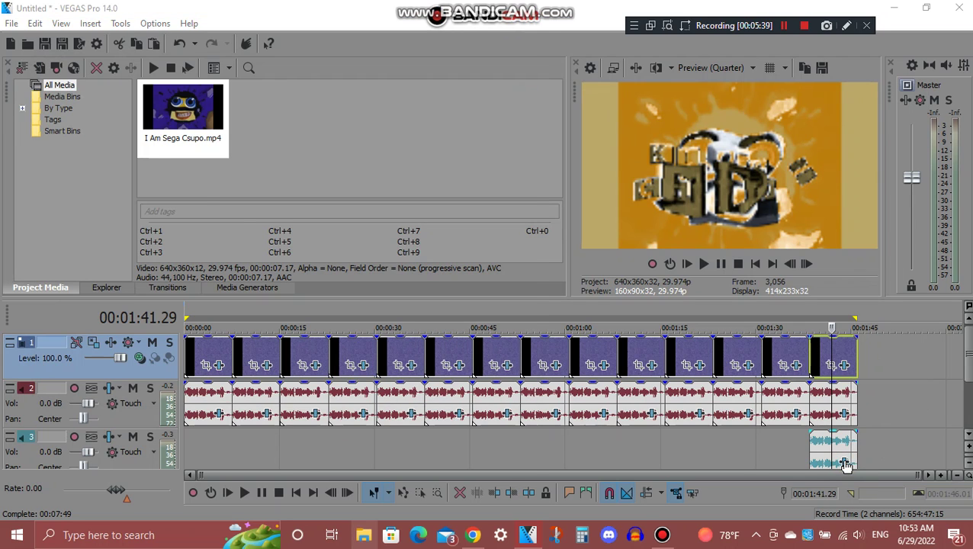
left_click_drag(436, 72, 442, 47)
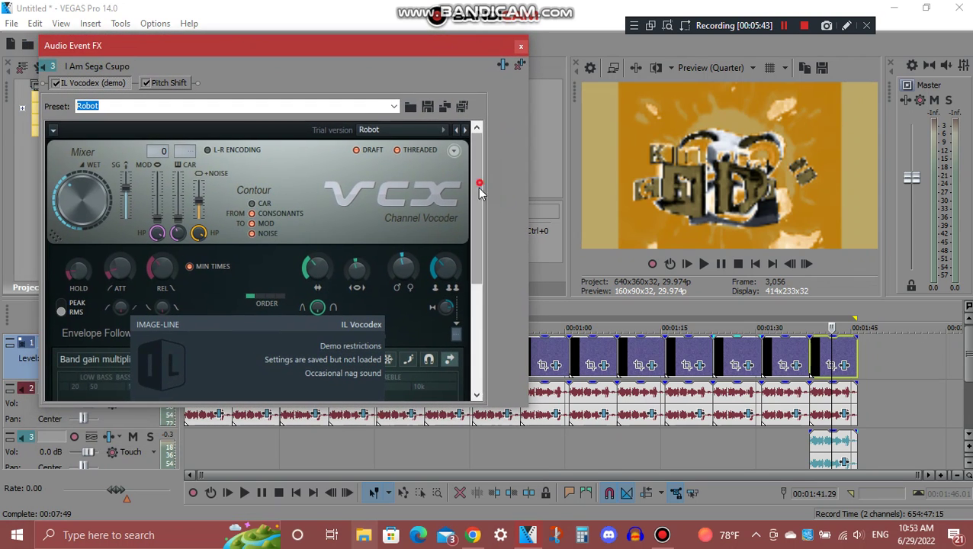
scroll(251, 251, "down", 5)
left_click(164, 83)
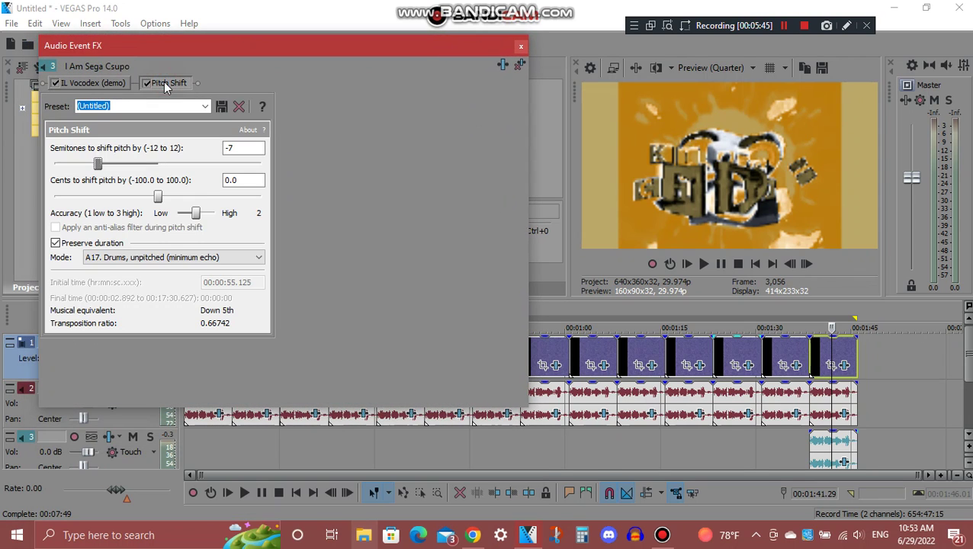